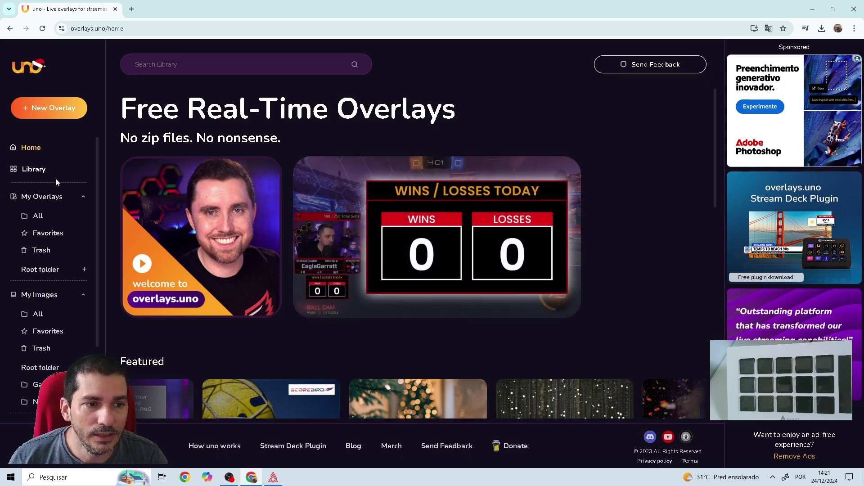
Browse the overlay library and add the Fullscreen Countdown | Glide overlay to My Overlays.
left_click(53, 174)
scroll(445, 149, "down", 3)
scroll(453, 134, "down", 20)
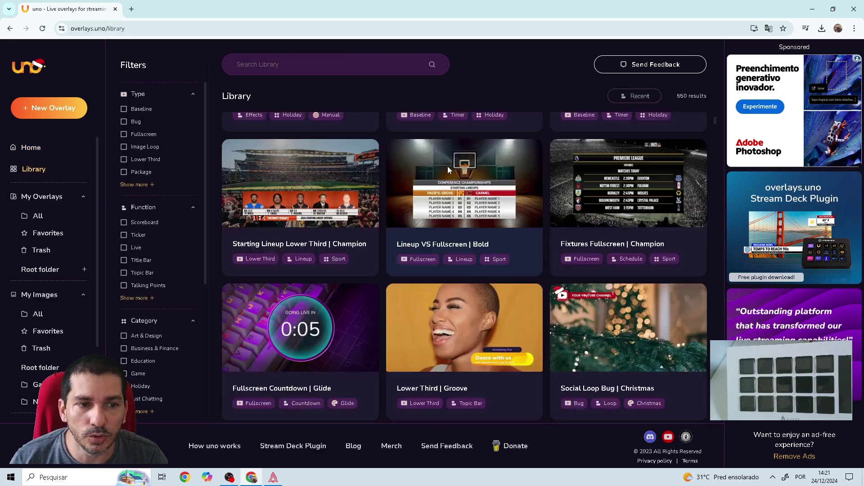
scroll(619, 195, "down", 20)
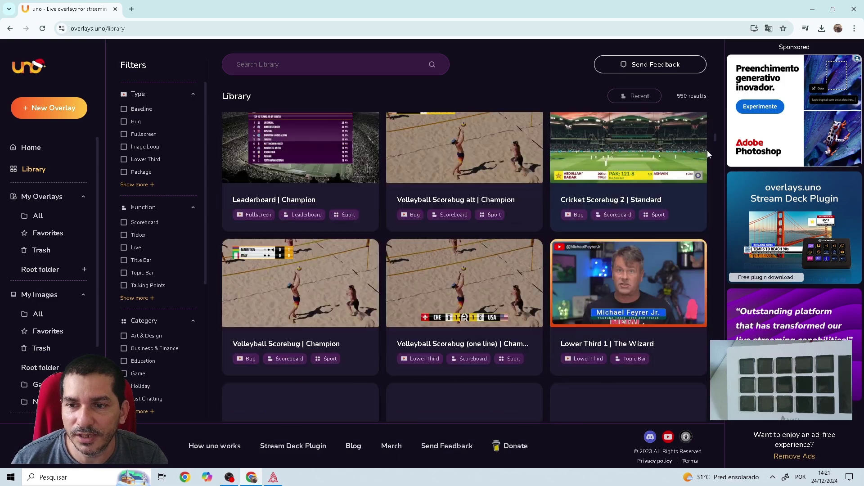
scroll(695, 236, "up", 20)
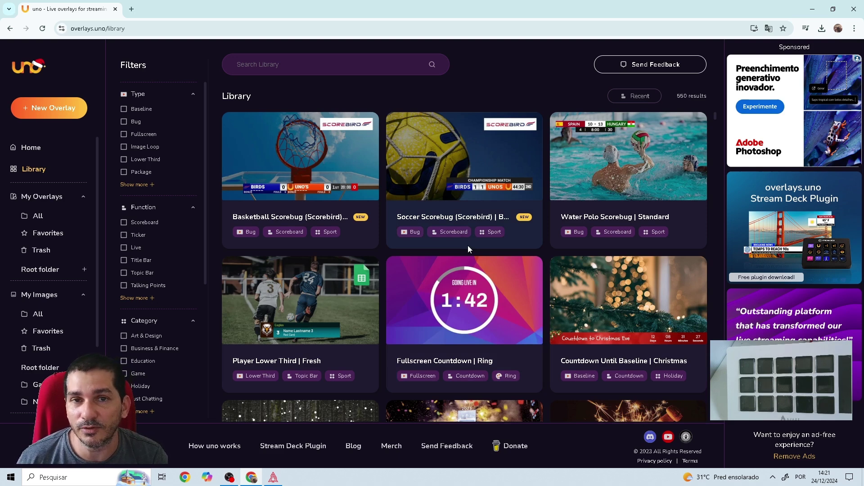
scroll(468, 249, "down", 9)
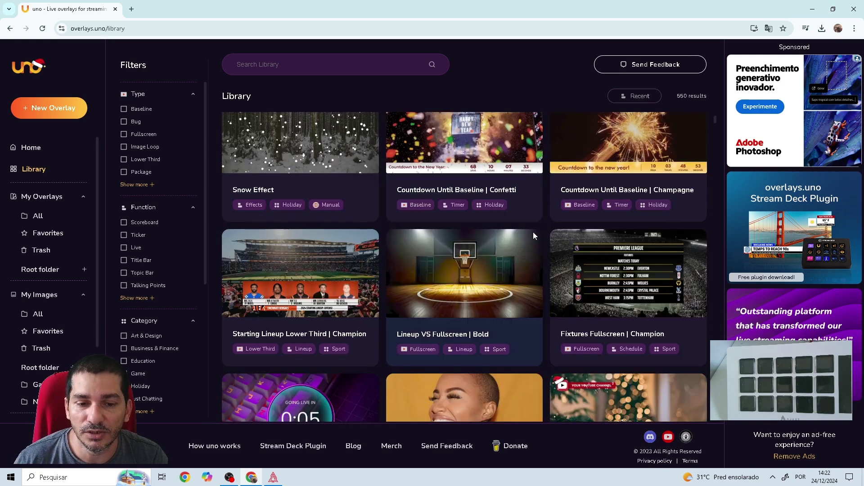
scroll(498, 245, "down", 1)
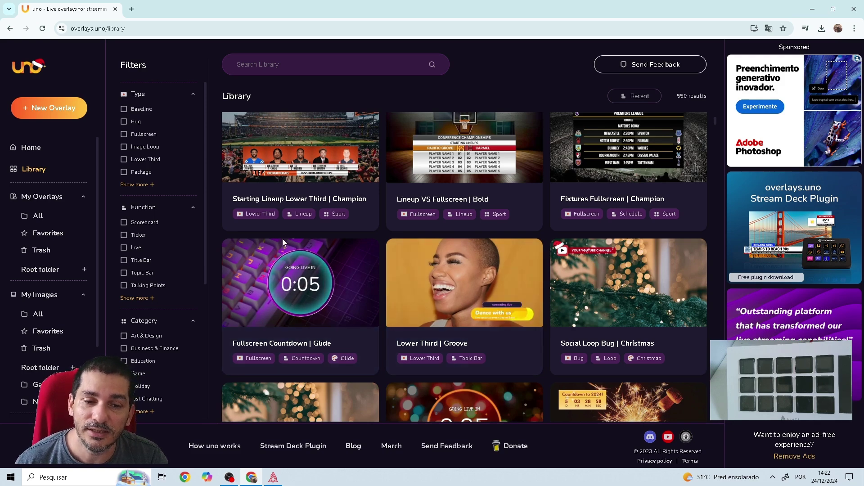
left_click(332, 274)
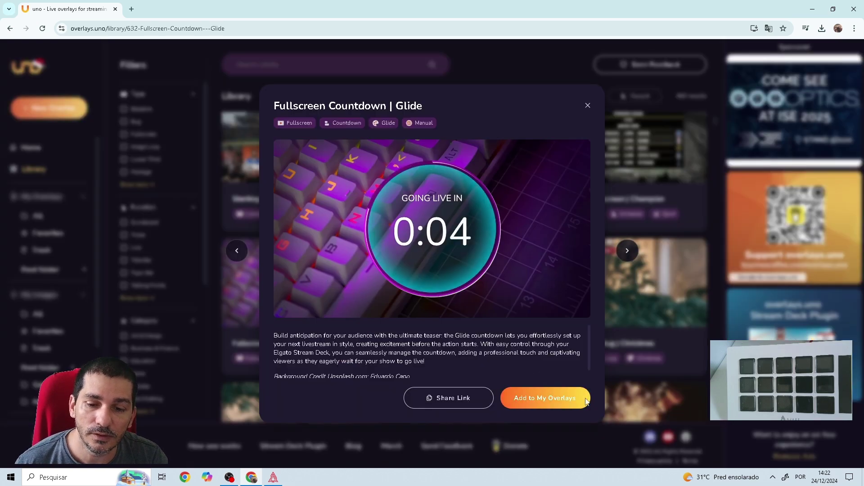
left_click(546, 399)
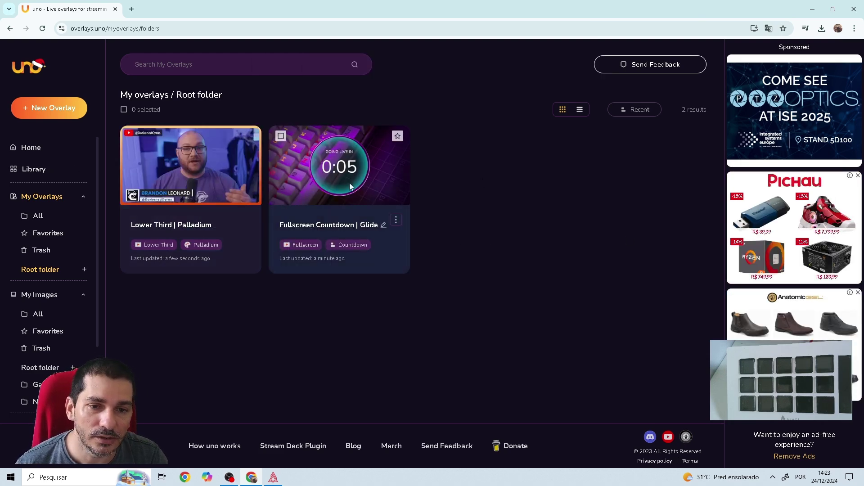
Open the Fullscreen Countdown | Glide overlay from My Overlays and copy its output URL.
left_click(397, 219)
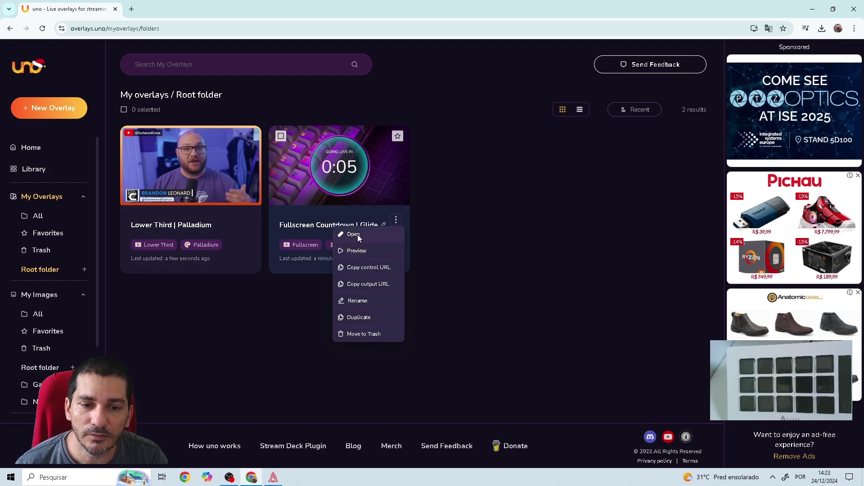
left_click(398, 219)
left_click(397, 220)
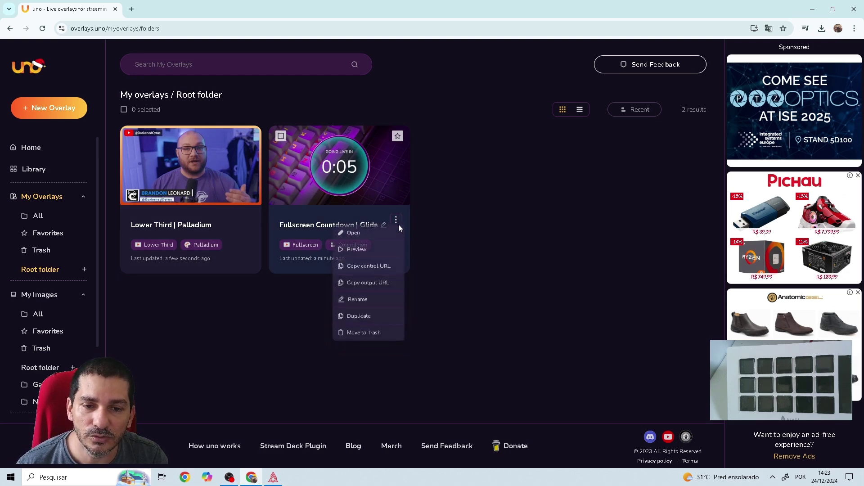
left_click(388, 237)
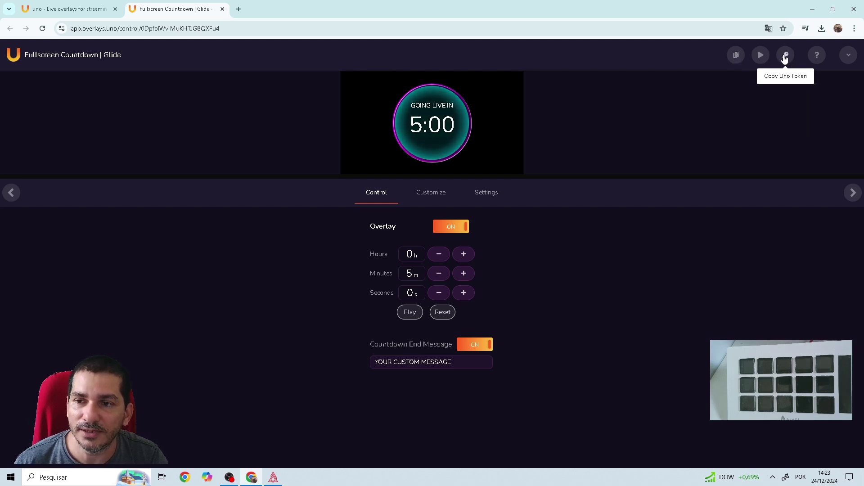
left_click(738, 59)
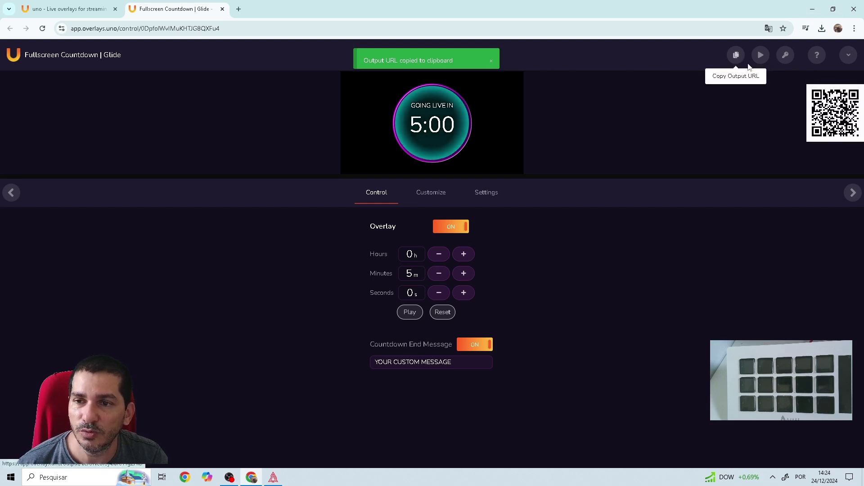
left_click(736, 55)
Switch to OBS and create a new browser source named "Contador teste" in the Cena Cam+Tela scene.
left_click(814, 8)
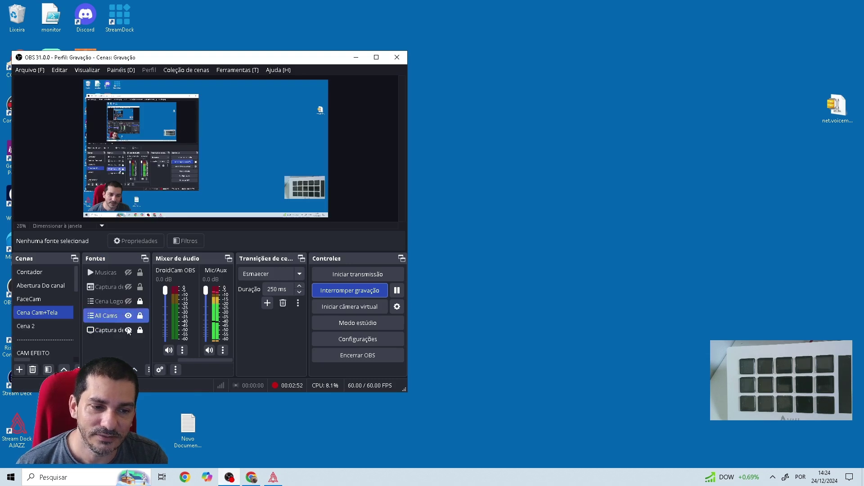
right_click(128, 354)
mouse_move(182, 361)
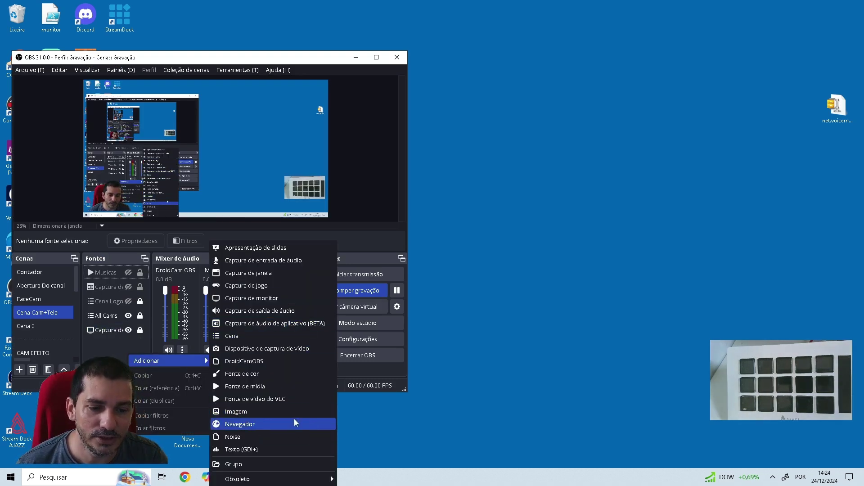
left_click(277, 423)
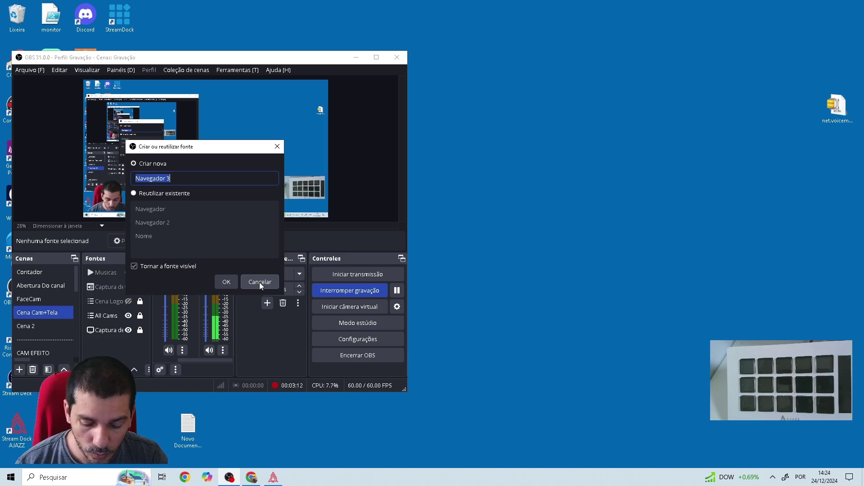
type("Contador teste")
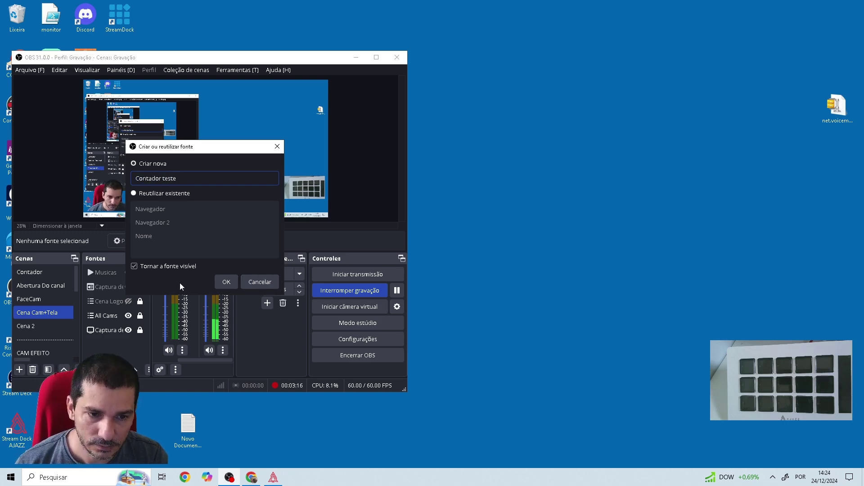
left_click(227, 282)
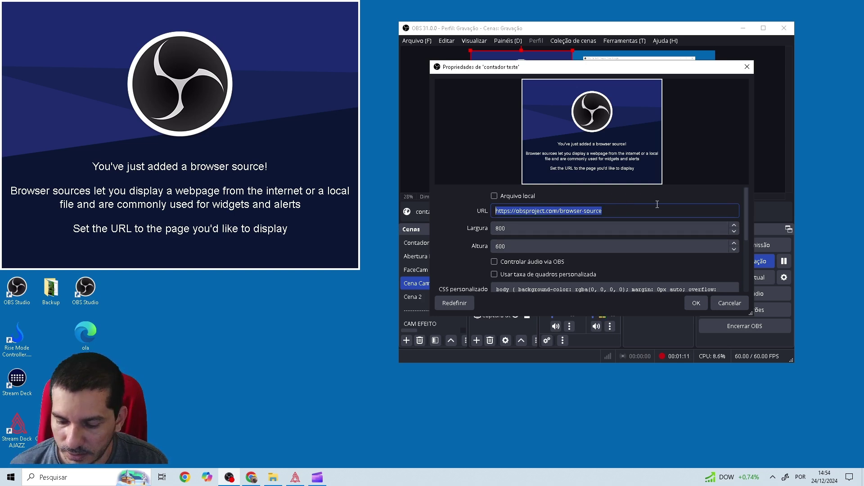
Replace the browser source's URL with the copied overlay output URL and set its size to 1920 by 1080.
key("BackSpace")
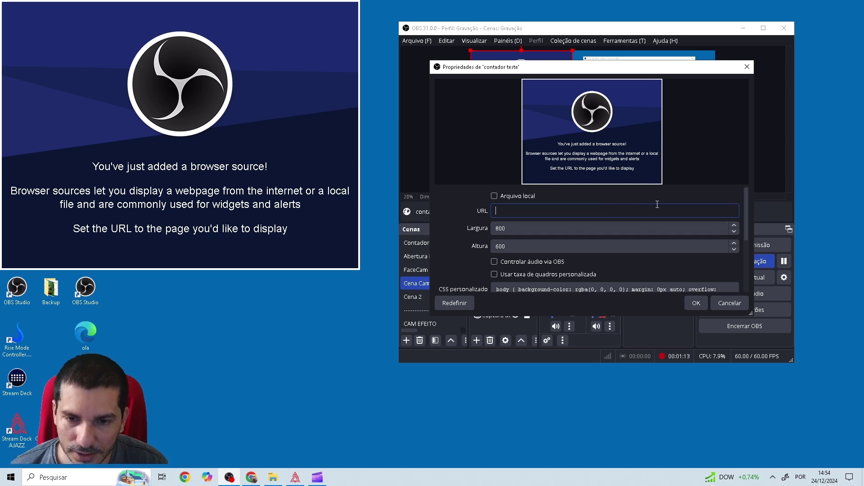
key("ctrl+v")
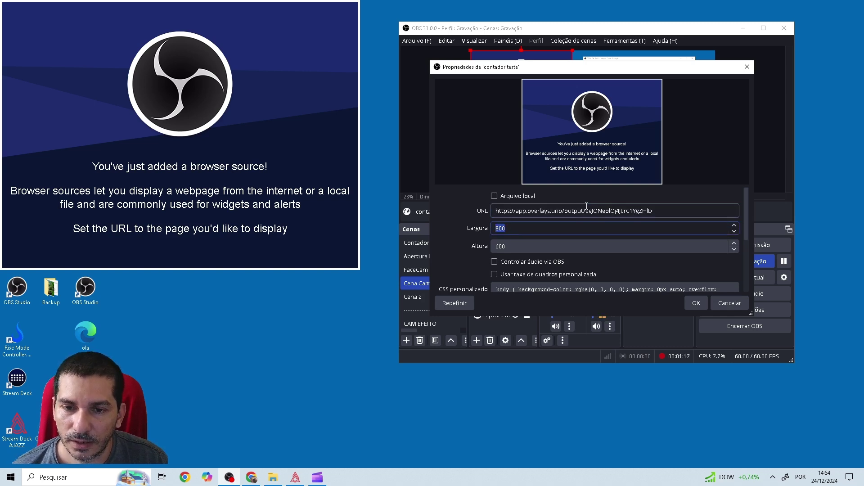
left_click_drag(654, 210, 631, 210)
left_click(518, 227)
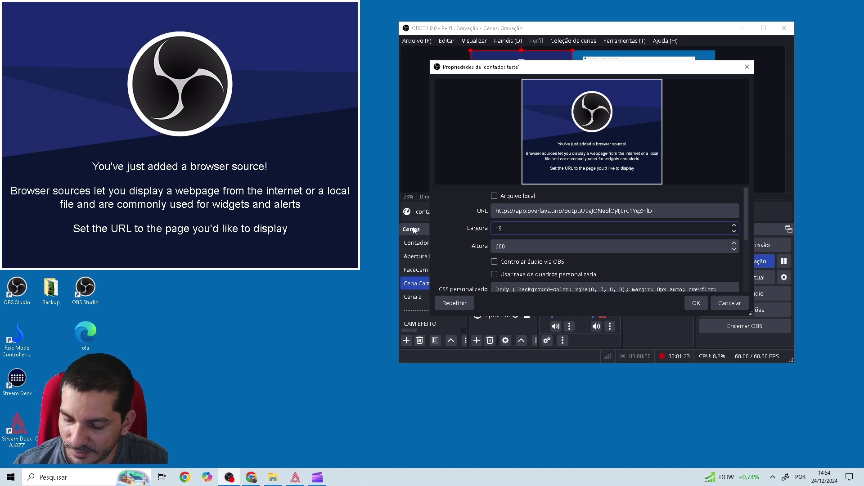
left_click(506, 247)
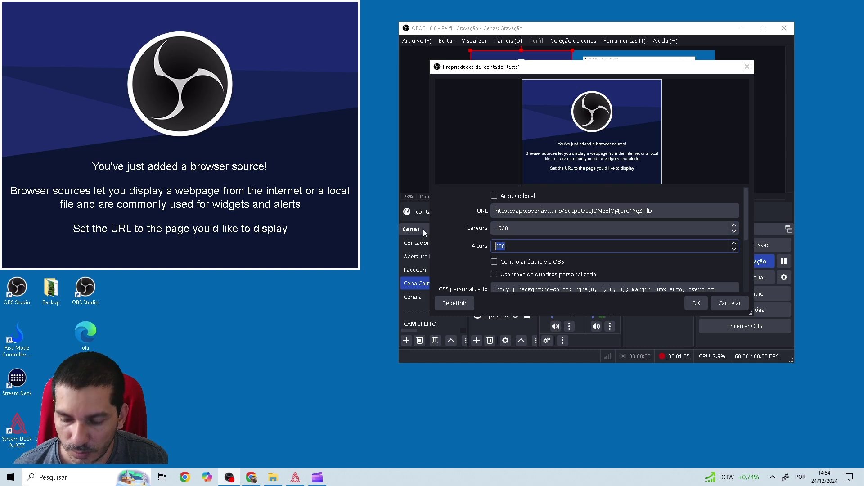
type("1080")
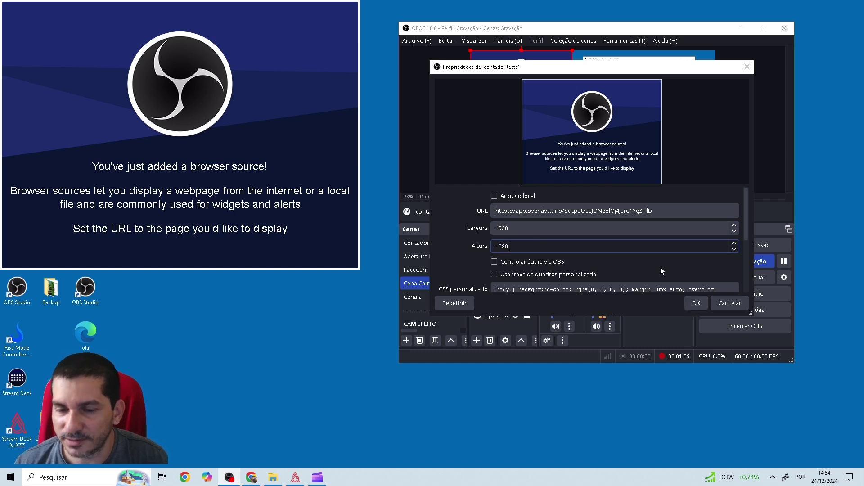
left_click(701, 305)
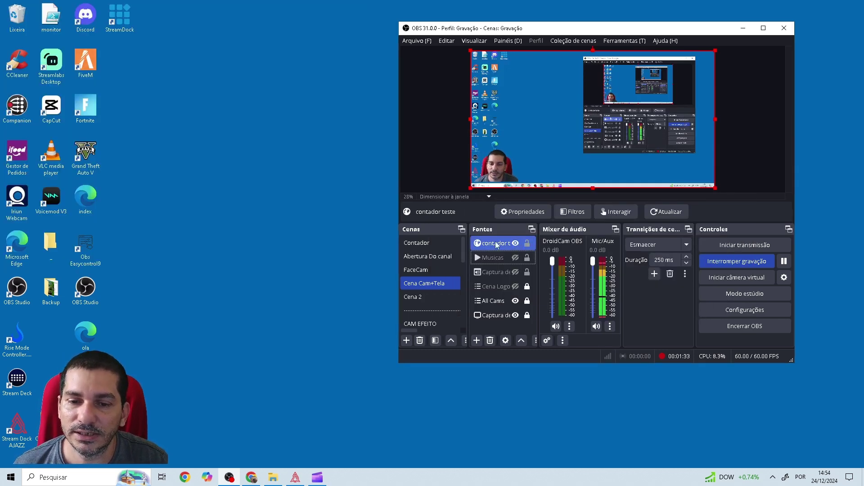
Switch the Glide overlay on in its browser control page, then shrink and reposition the countdown source in the OBS preview.
left_click(251, 477)
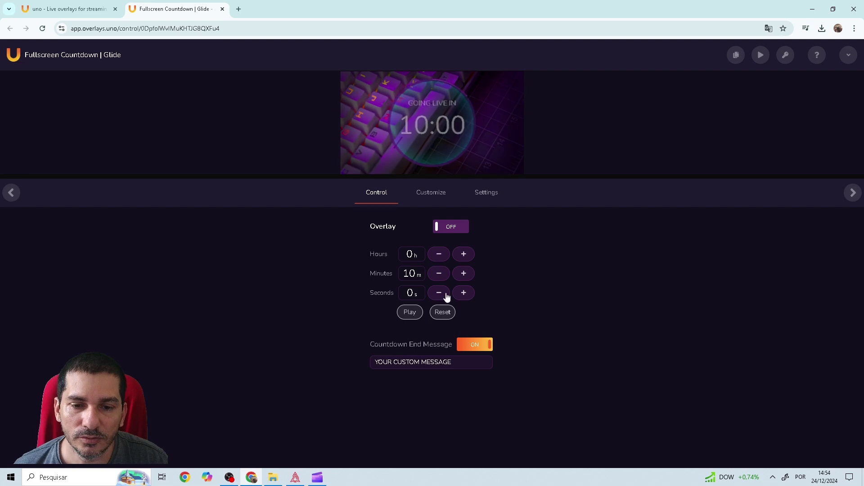
left_click(449, 228)
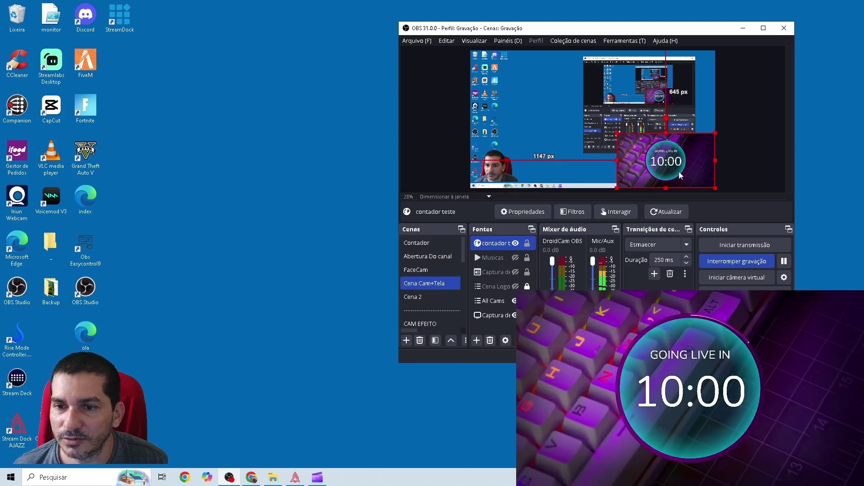
left_click_drag(680, 175, 645, 157)
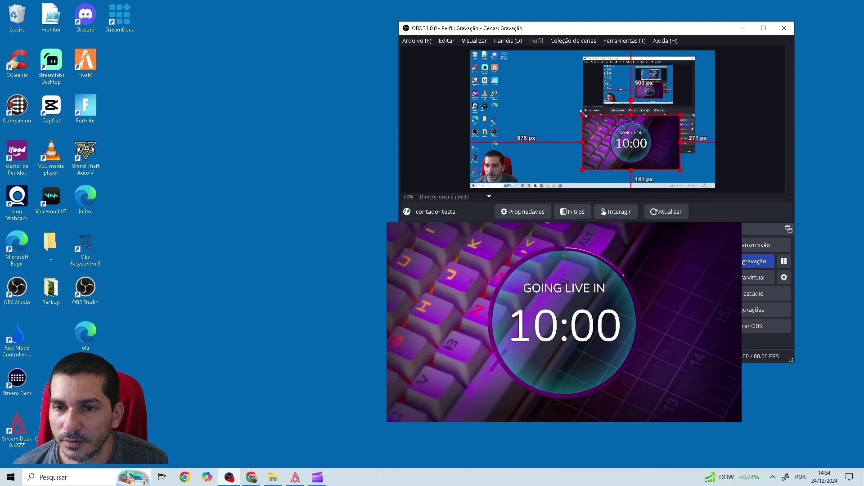
left_click_drag(583, 115, 592, 120)
left_click_drag(645, 146, 638, 142)
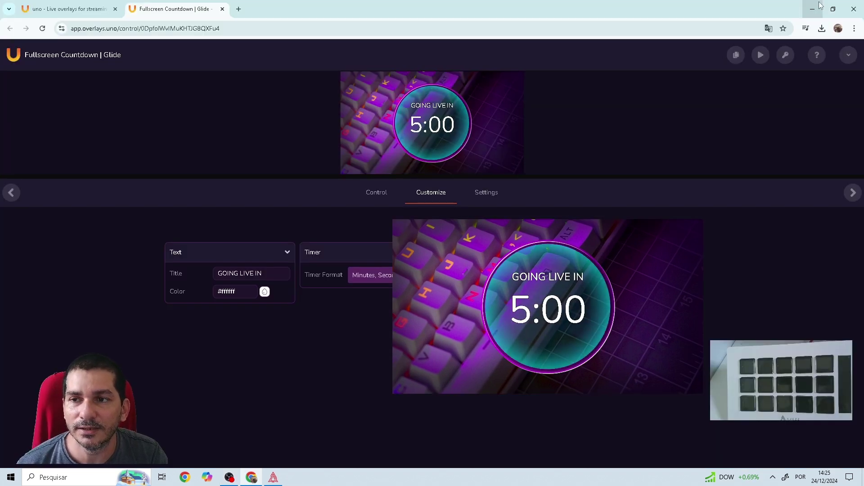
Return to OBS, move the countdown source lower in the scene preview, and minimise OBS.
left_click(818, 6)
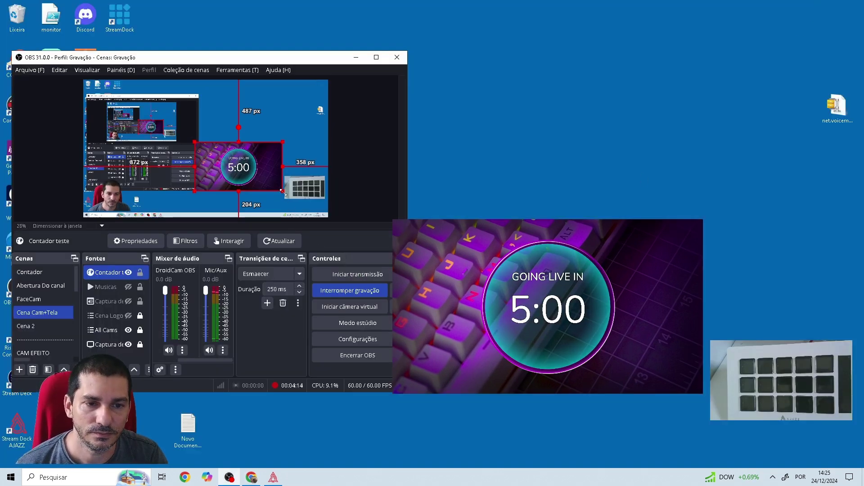
mouse_move(260, 168)
left_mouse_down()
mouse_move(269, 151)
mouse_move(271, 179)
left_mouse_up()
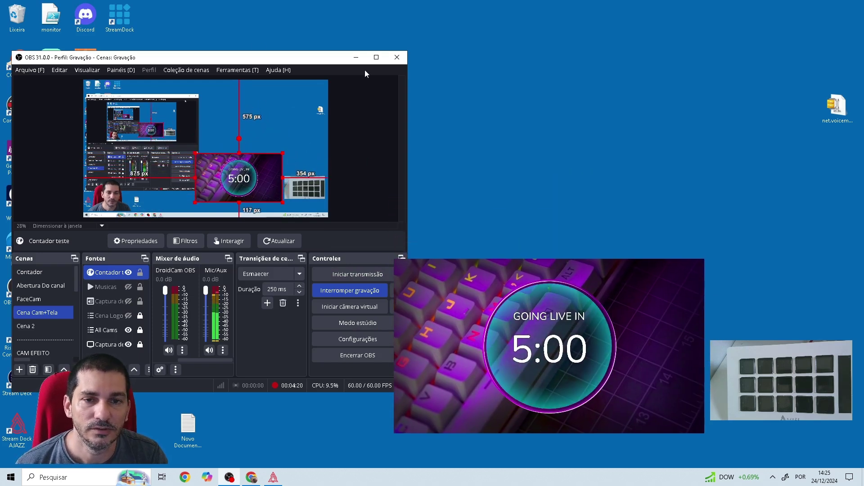
left_click(356, 58)
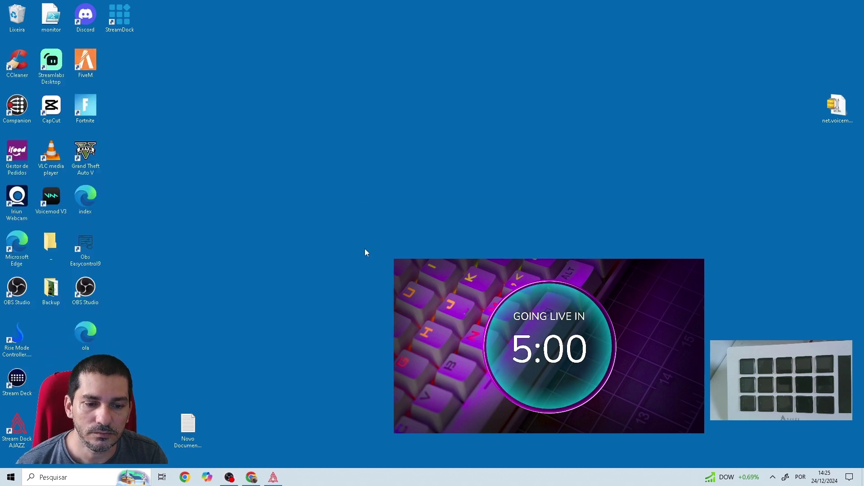
Open Stream Dock AJAZZ and assign the Uno Control action to the first four keys of the top row.
key("super+5")
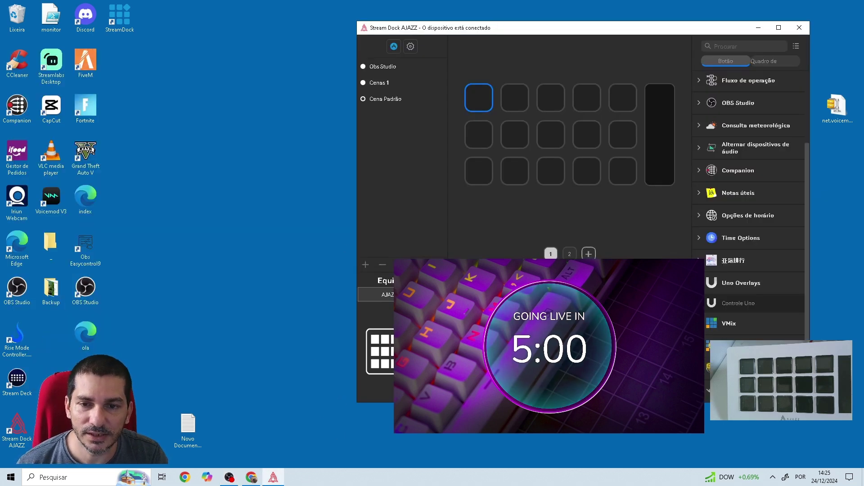
left_click_drag(714, 306, 734, 311)
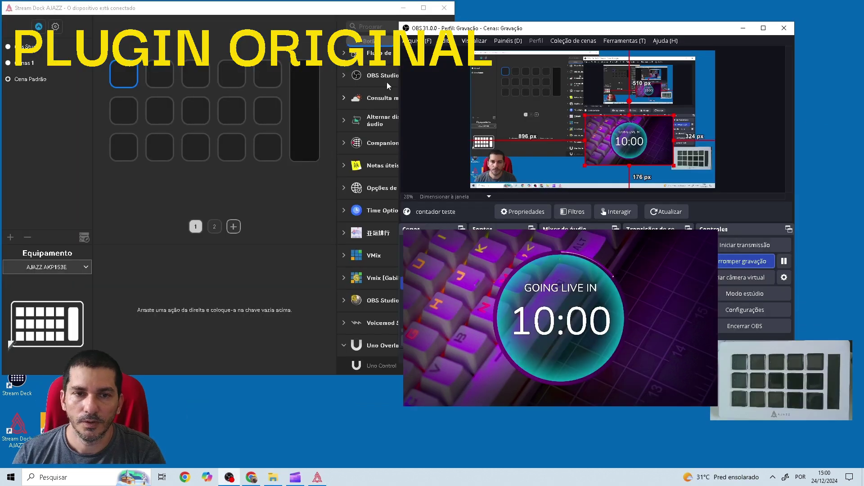
left_click(743, 28)
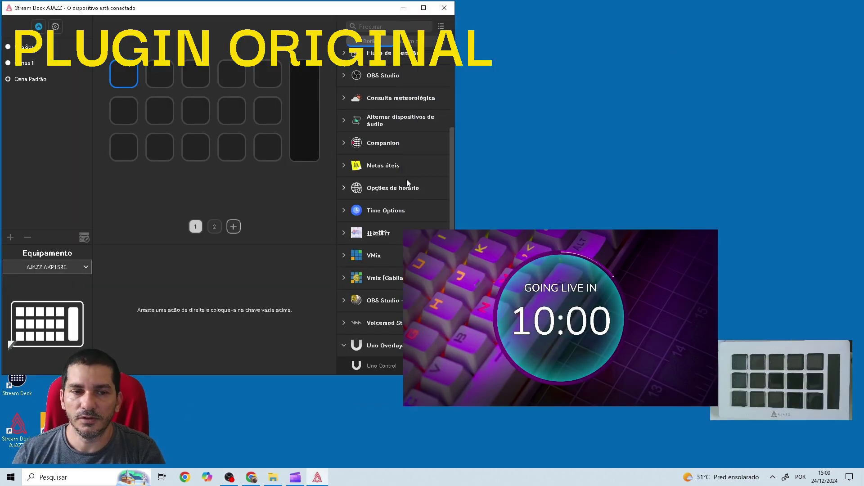
left_click_drag(402, 368, 195, 73)
left_click_drag(382, 366, 231, 73)
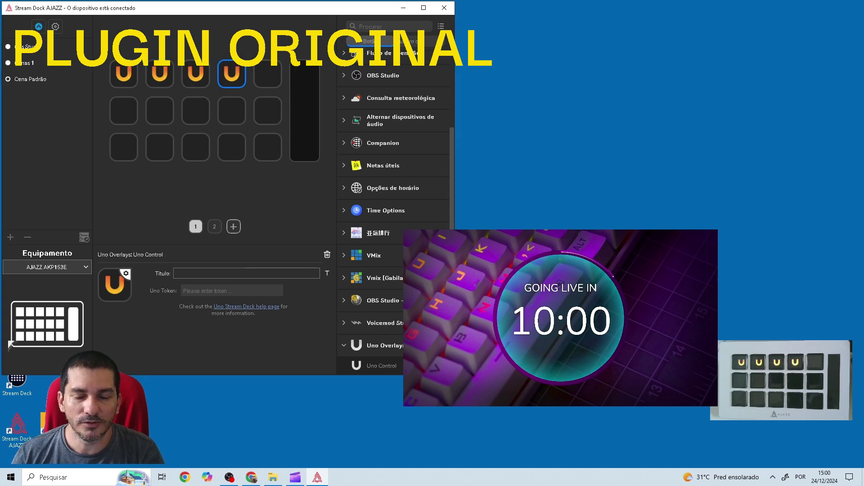
Copy the overlay's Uno token from its browser control page and paste it into the first key's Uno Token field in Stream Dock AJAZZ.
left_click(123, 74)
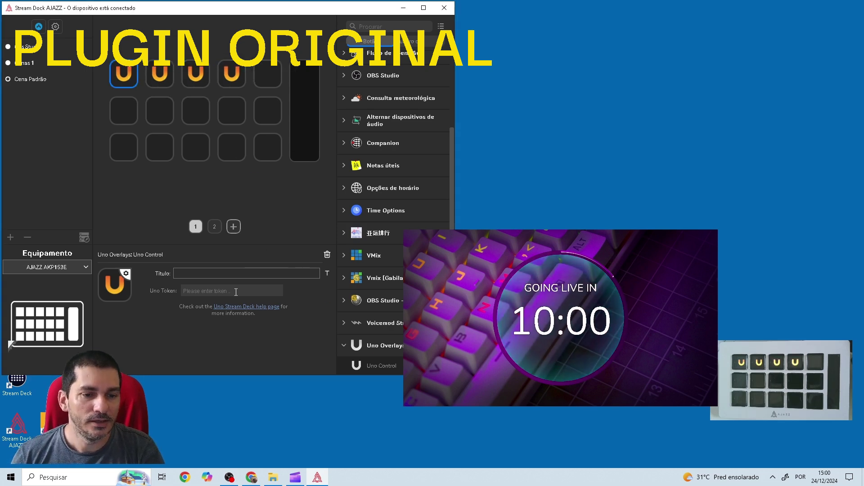
left_click(259, 481)
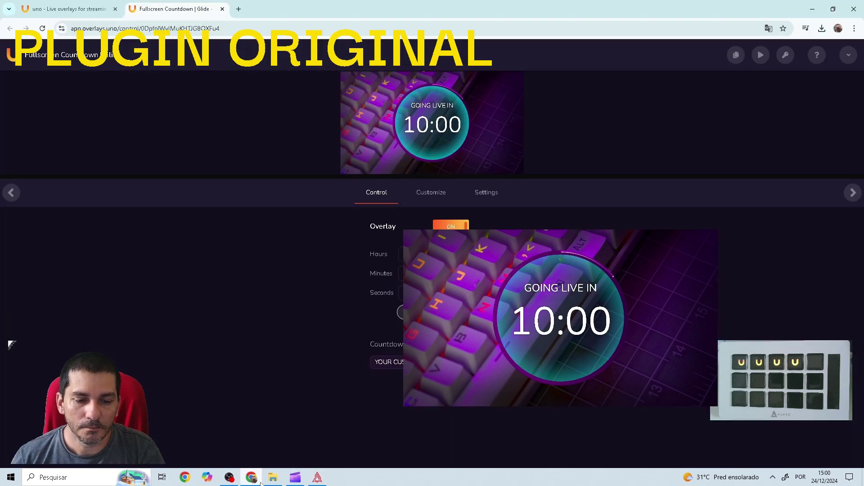
left_click(786, 54)
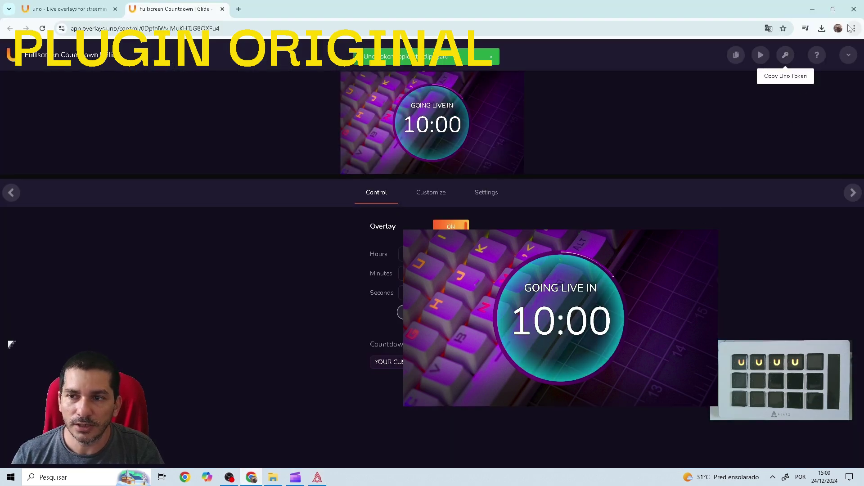
left_click(812, 9)
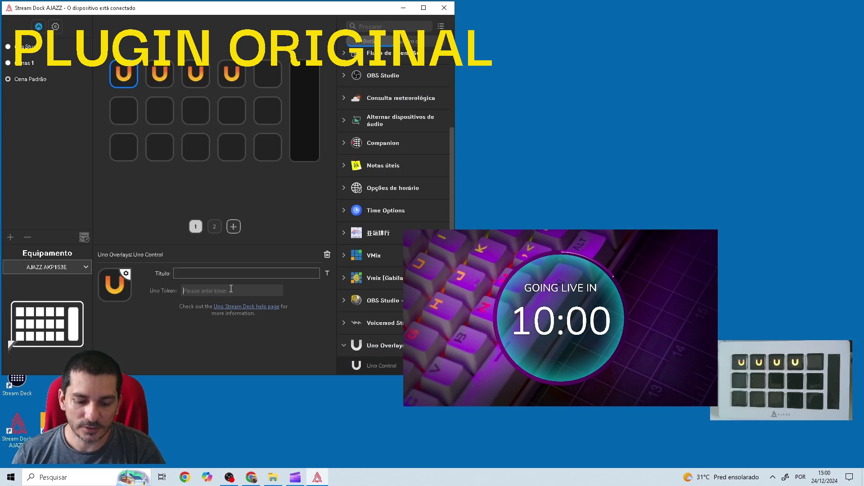
key("ctrl+v")
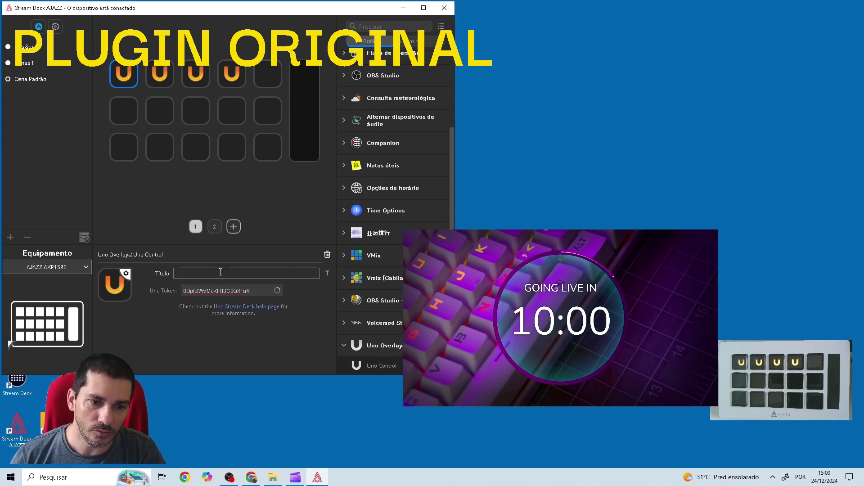
Paste the copied overlay token into the Uno Token field of the second, third and fourth keys.
left_click(158, 74)
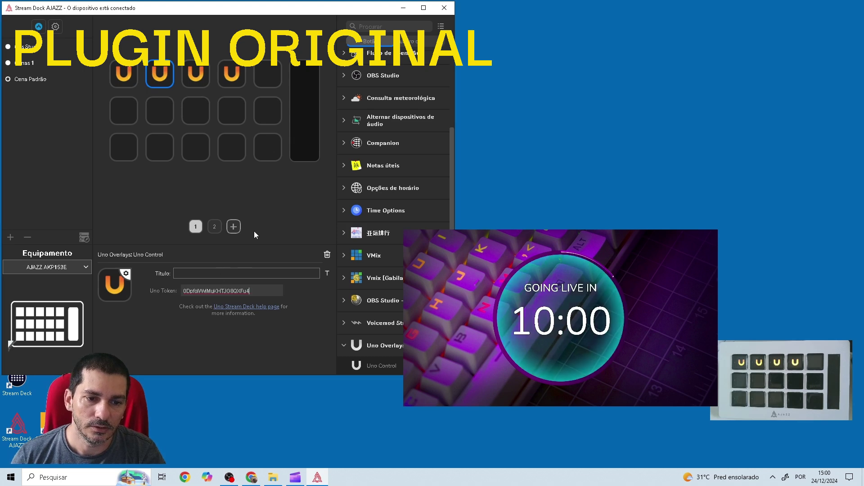
left_click(193, 77)
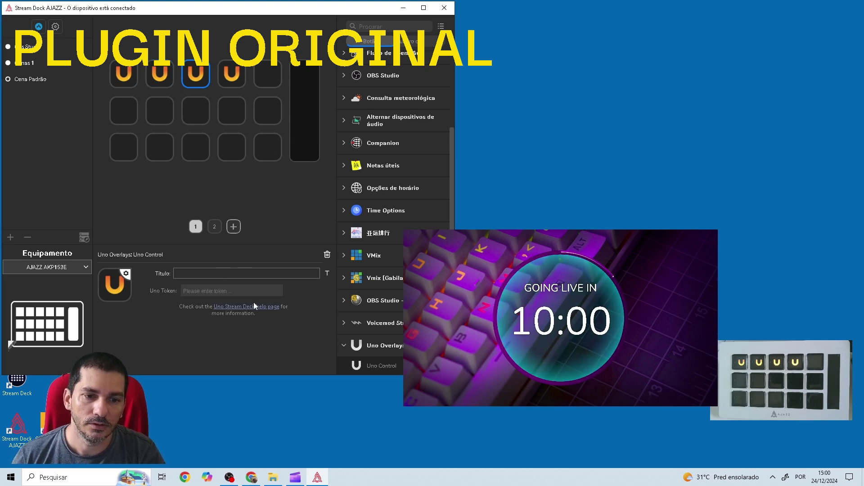
left_click(255, 288)
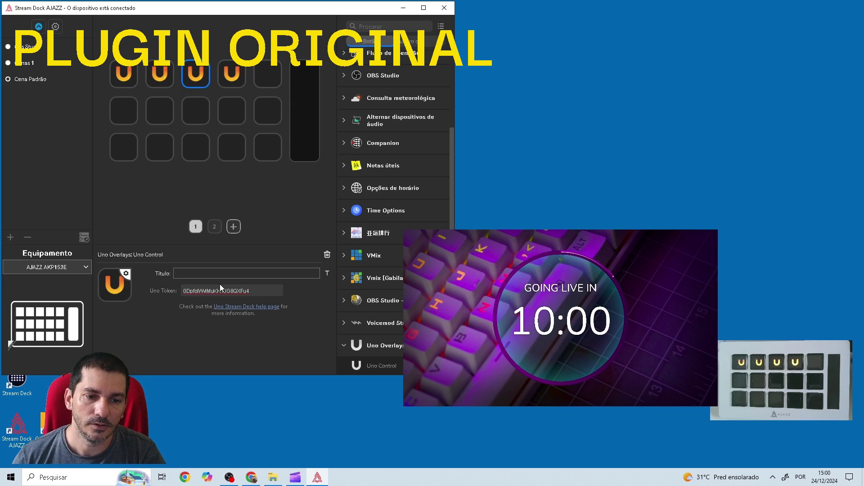
left_click(231, 73)
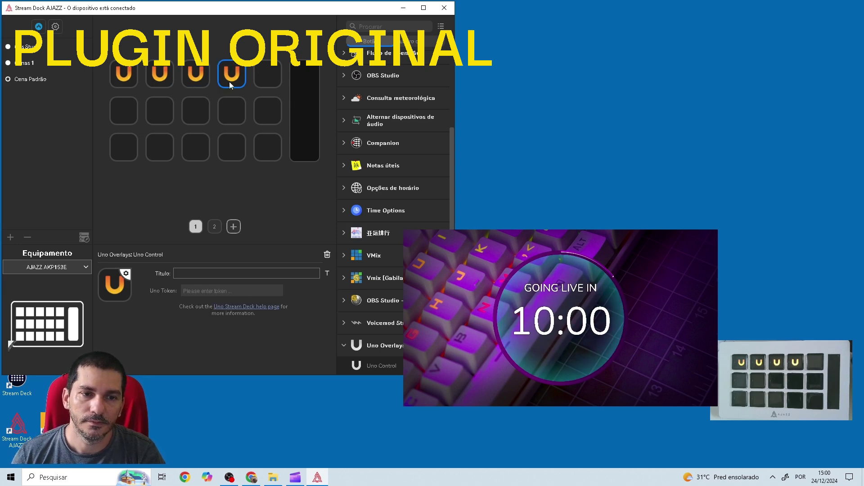
left_click(215, 290)
key("ctrl+v")
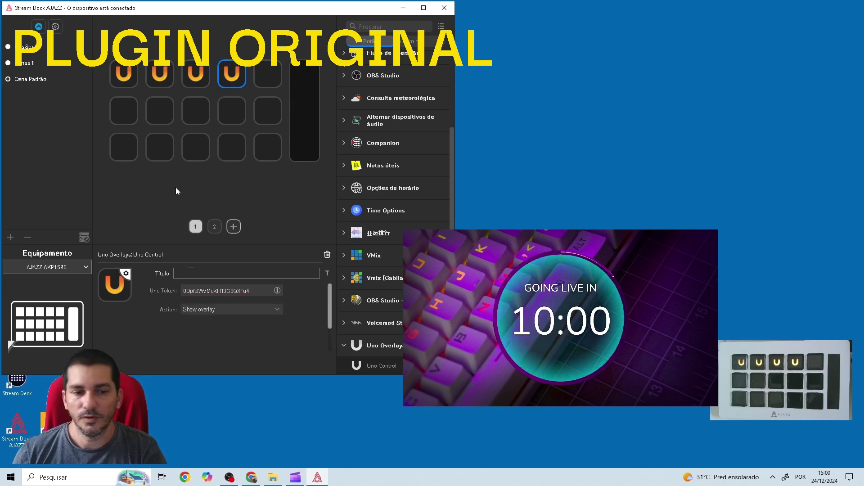
Set the first key's action to Toggle overlay visibility, then check the countdown source in OBS and minimise OBS.
left_click(125, 74)
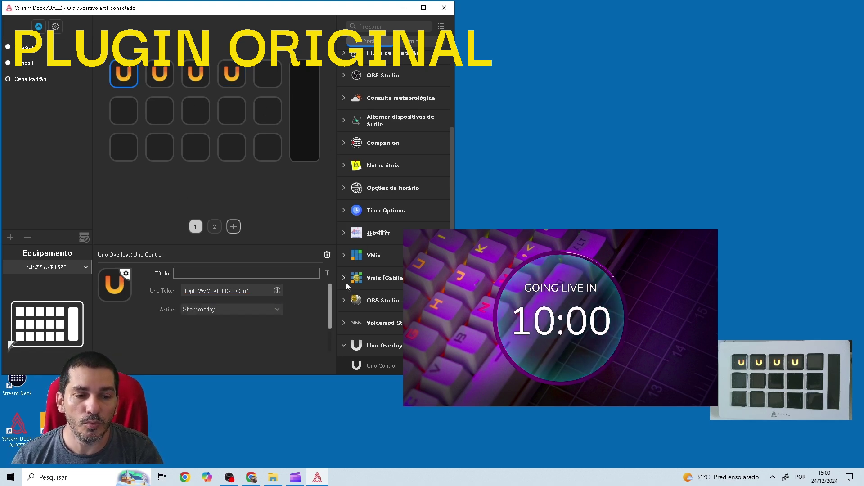
left_click(251, 477)
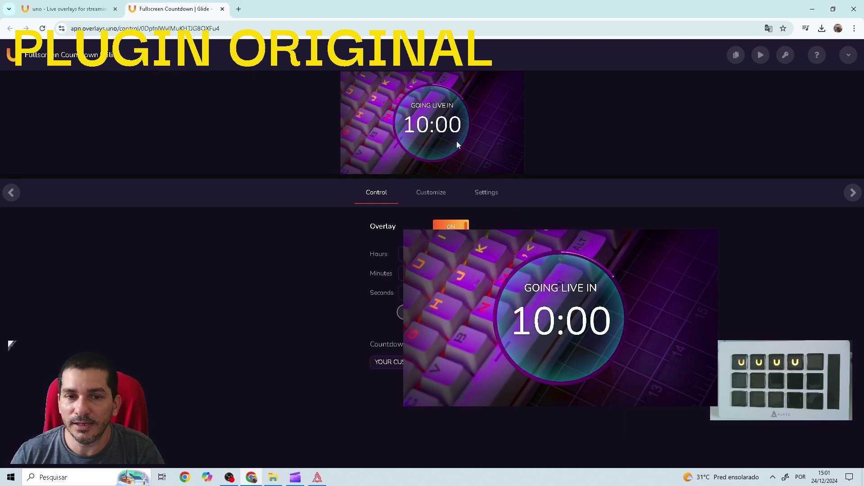
left_click(813, 9)
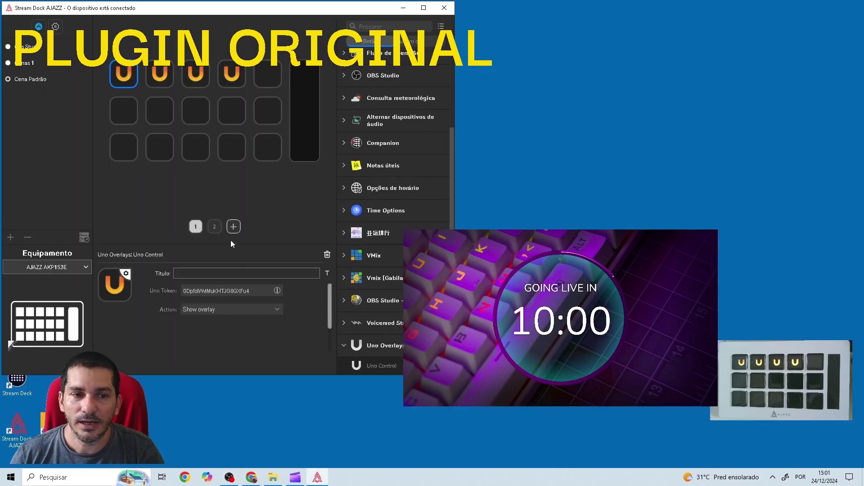
left_click(229, 478)
left_click(229, 478)
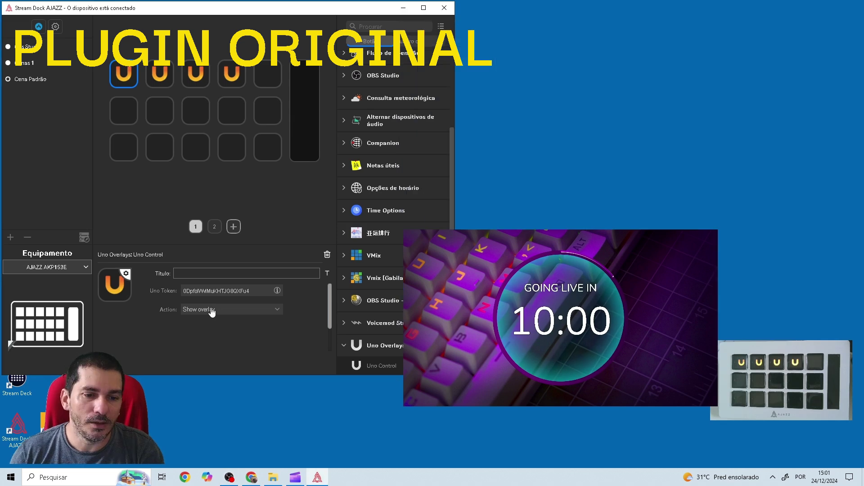
left_click(211, 310)
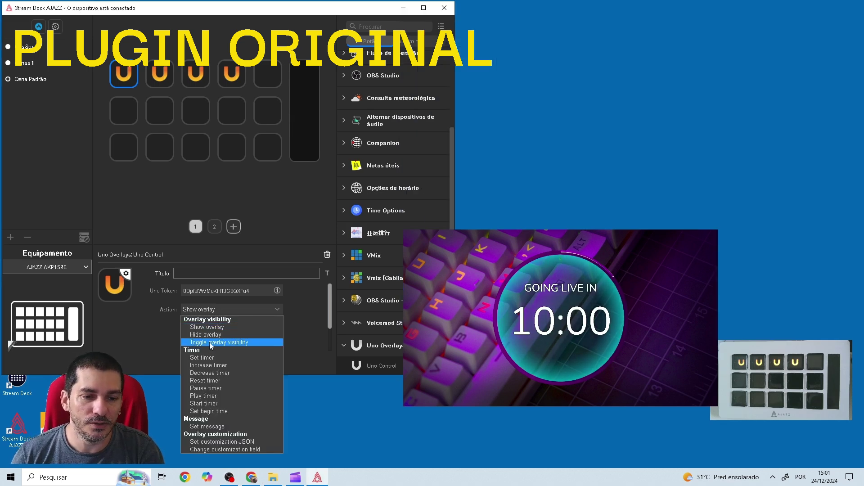
left_click(244, 342)
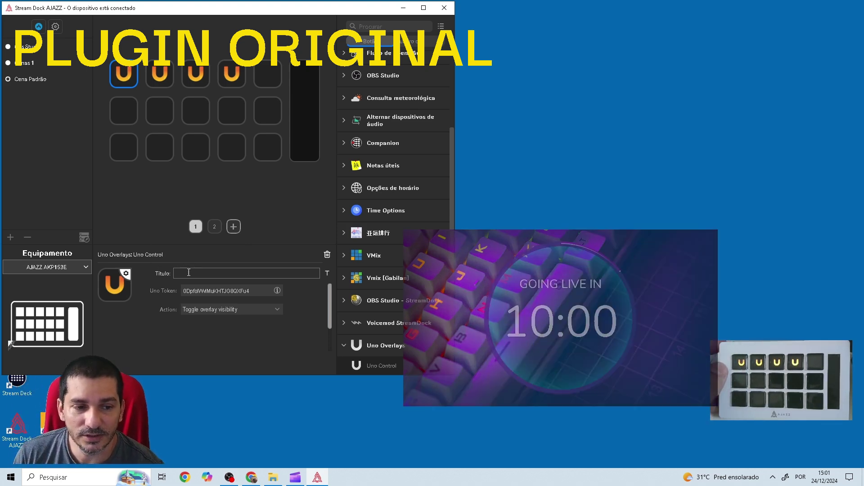
left_click(230, 478)
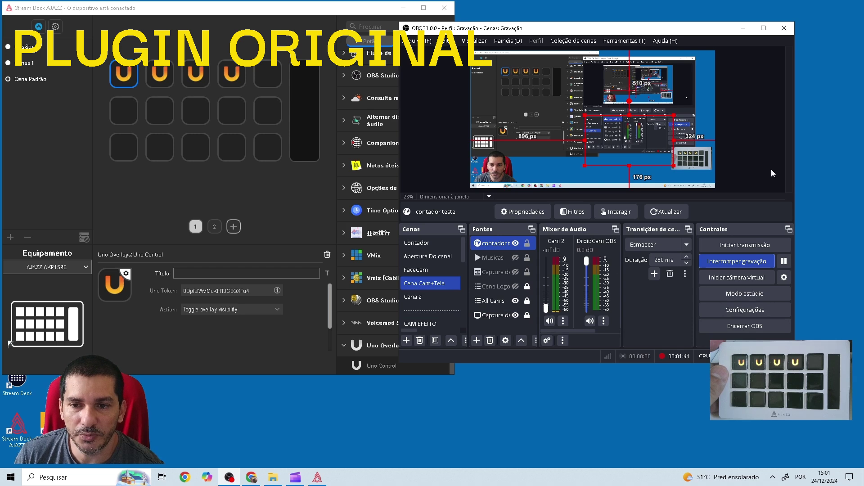
left_click(743, 29)
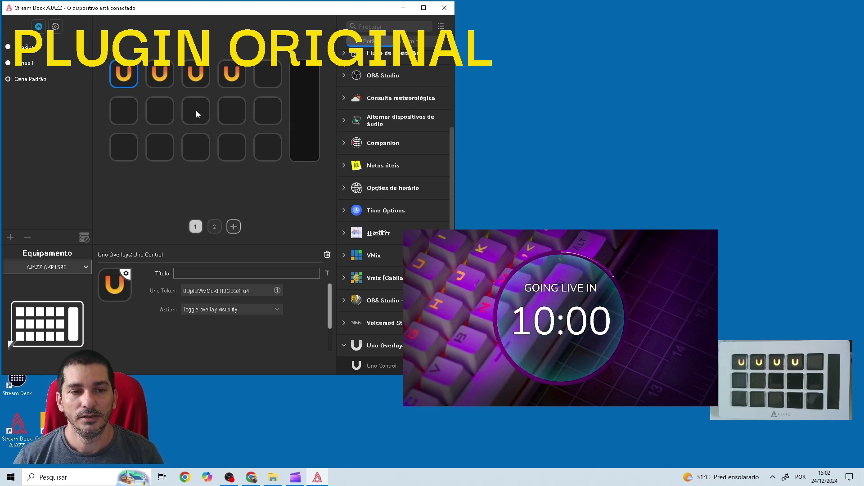
Set the second key's action to Set timer with a value of 600.
left_click(170, 78)
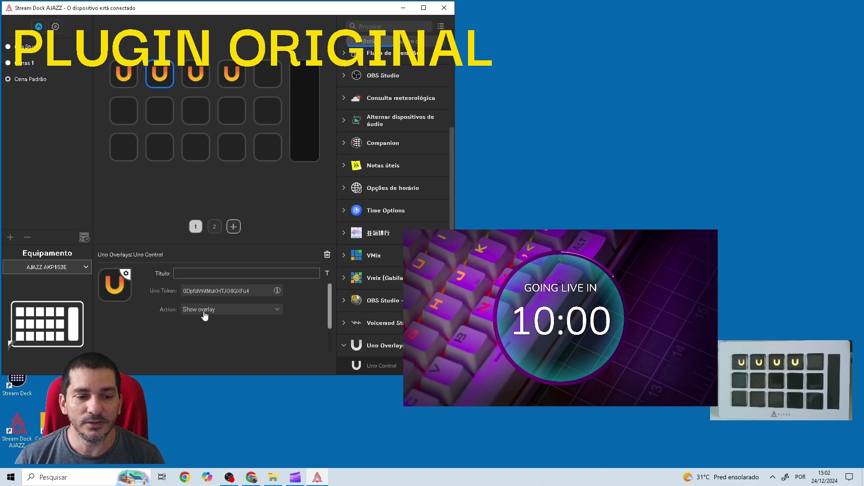
left_click(206, 310)
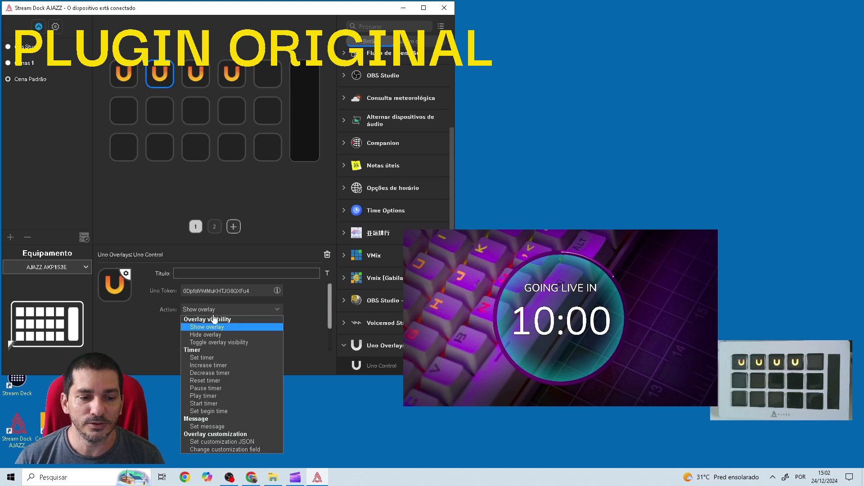
left_click(220, 358)
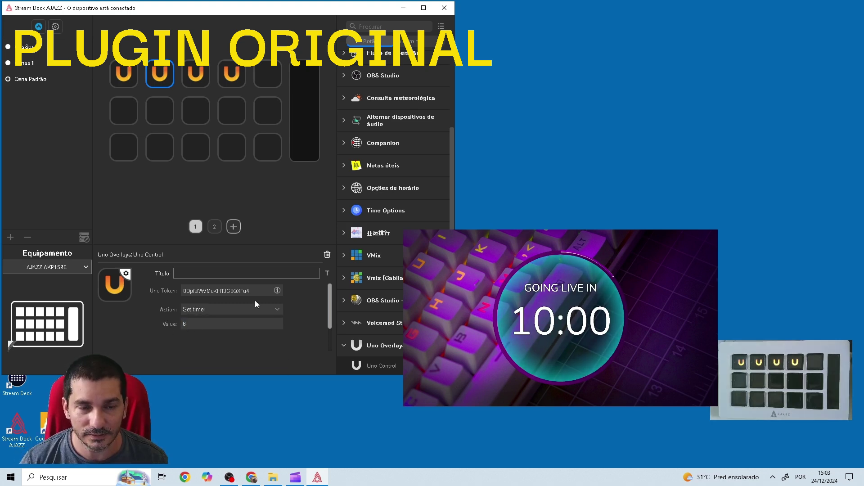
type("60")
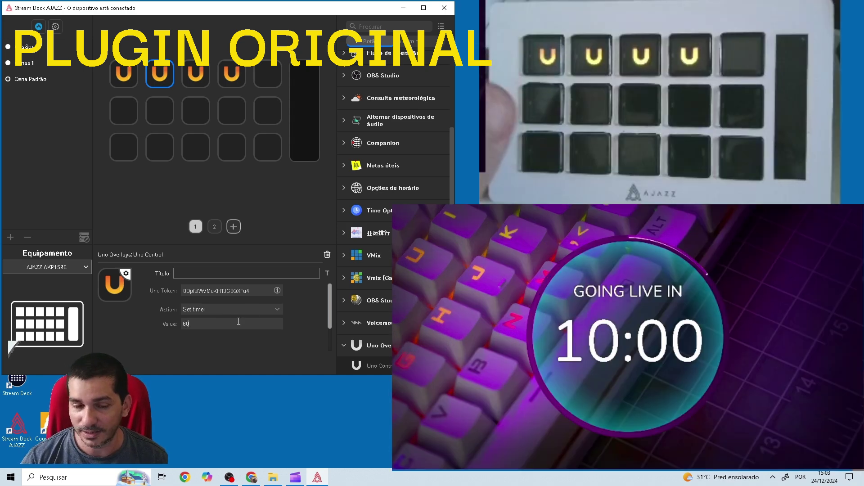
type("0")
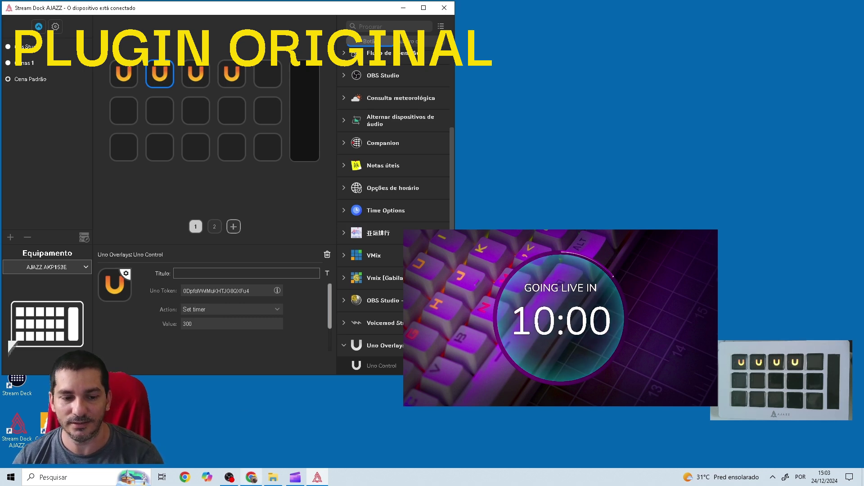
Bring OBS up beside Stream Dock AJAZZ and restore the second key's timer value to 600.
left_click(251, 477)
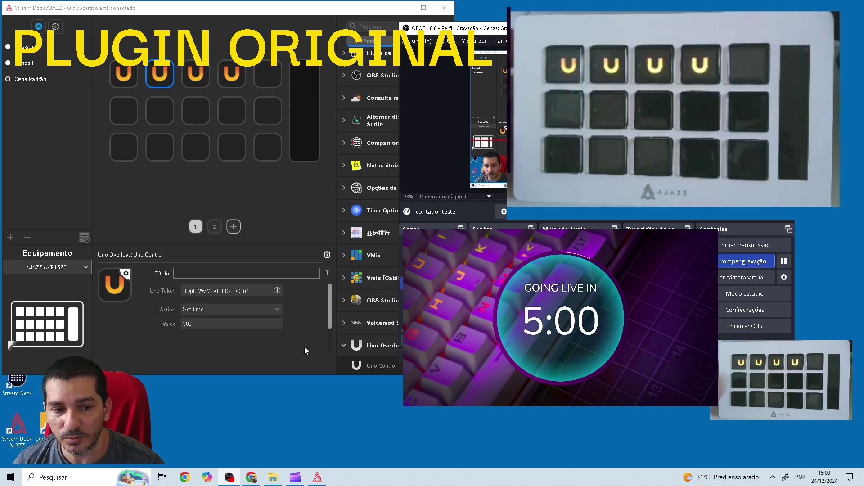
left_click(159, 318)
key("BackSpace")
key("BackSpace")
key("BackSpace")
type("6")
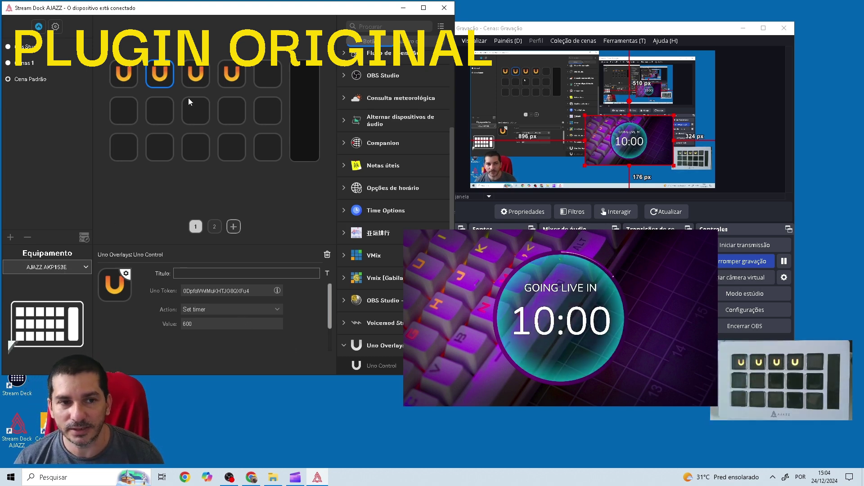
Set the third key's action to Play timer and the fourth key's action to Reset timer.
left_click(199, 79)
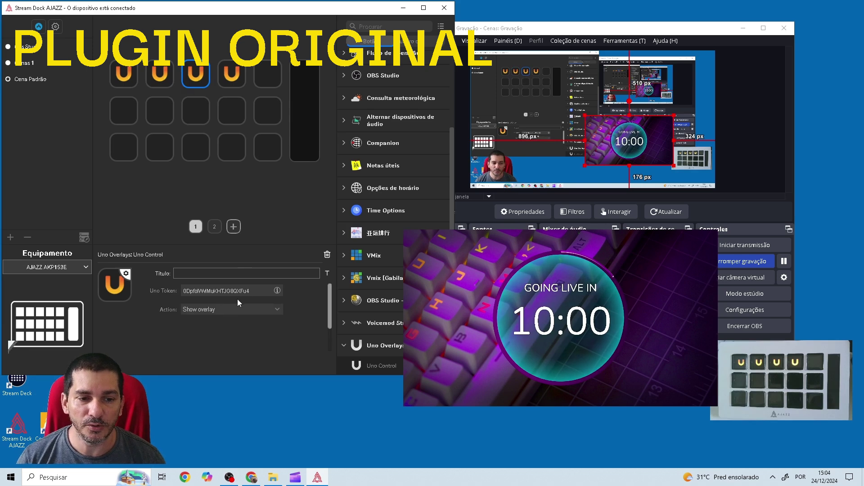
left_click(223, 312)
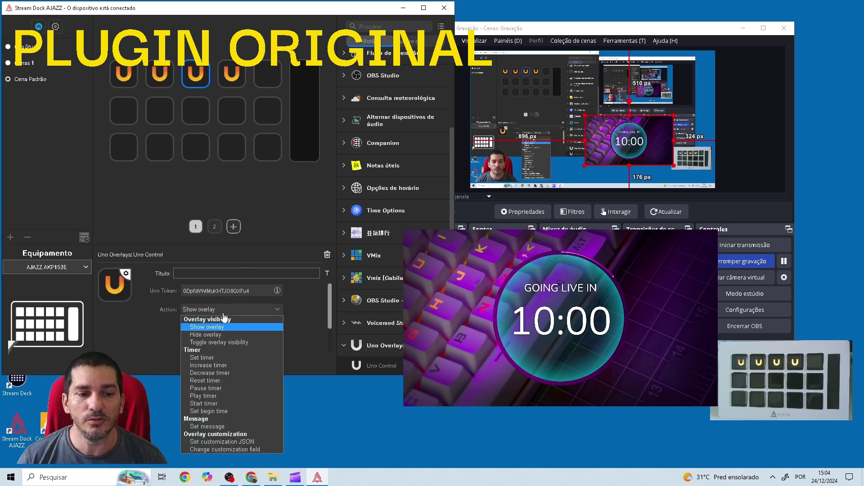
left_click(222, 396)
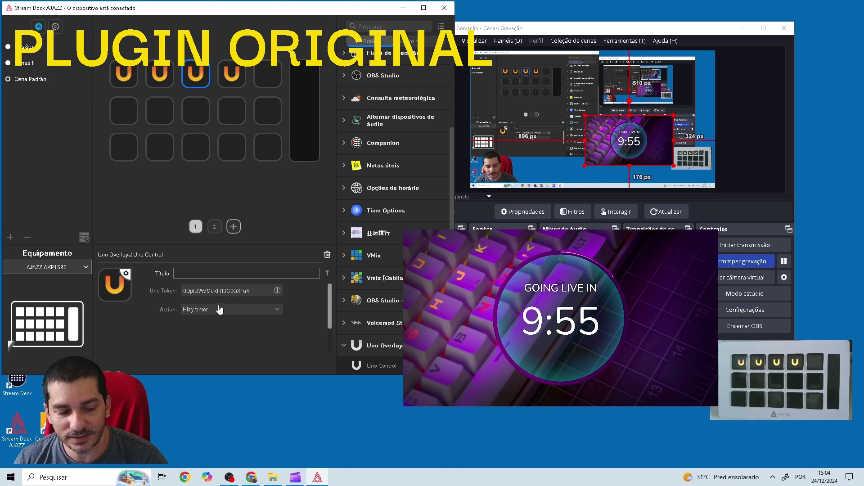
left_click(230, 84)
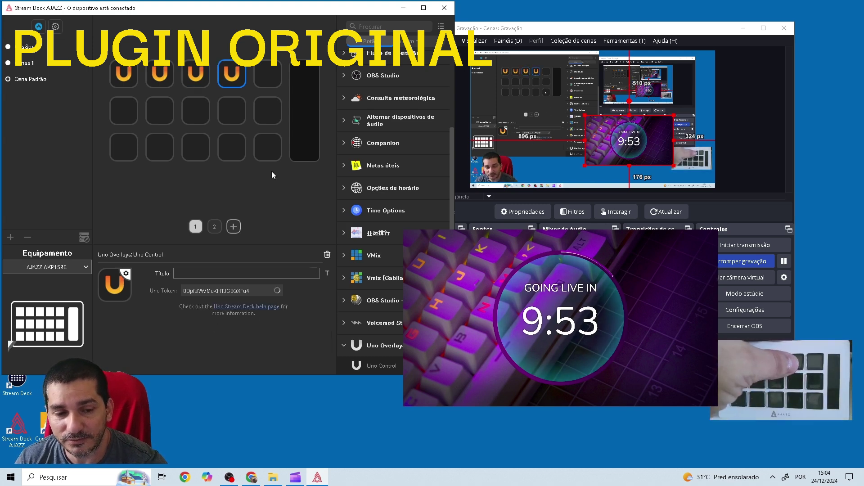
left_click(216, 310)
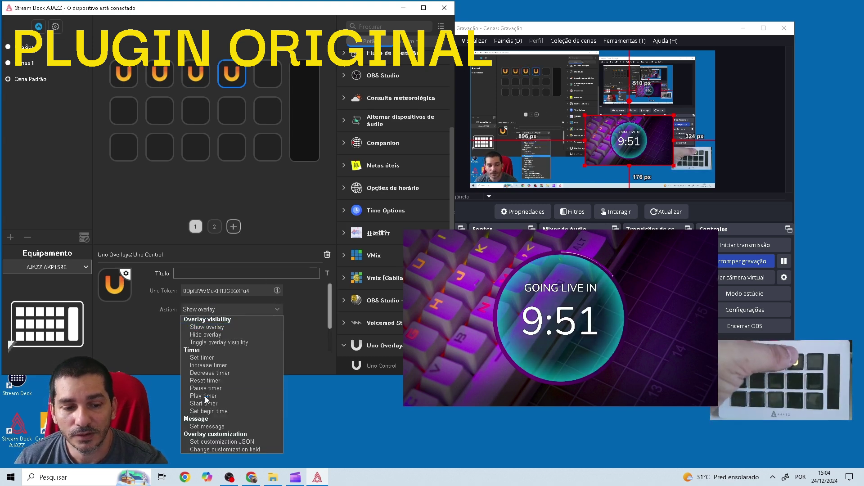
left_click(212, 380)
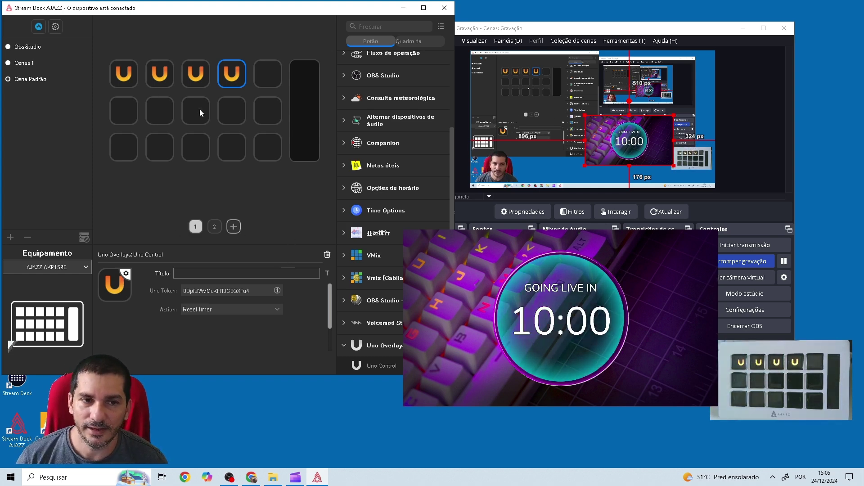
Select the first key, then uninstall the Uno Overlays plugin from Stream Dock AJAZZ and confirm the removal.
left_click(122, 77)
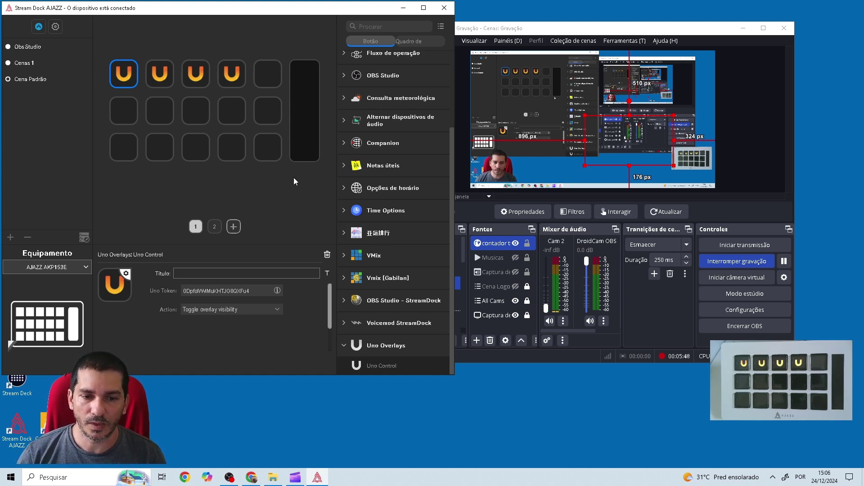
right_click(385, 367)
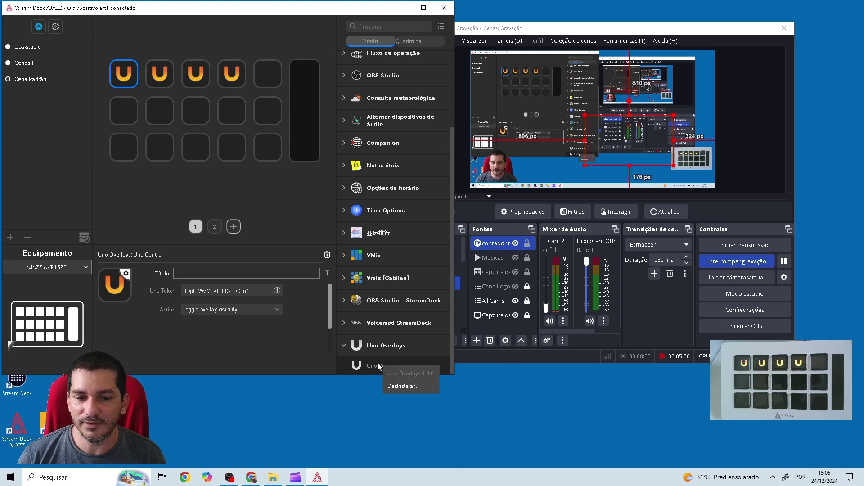
left_click(396, 385)
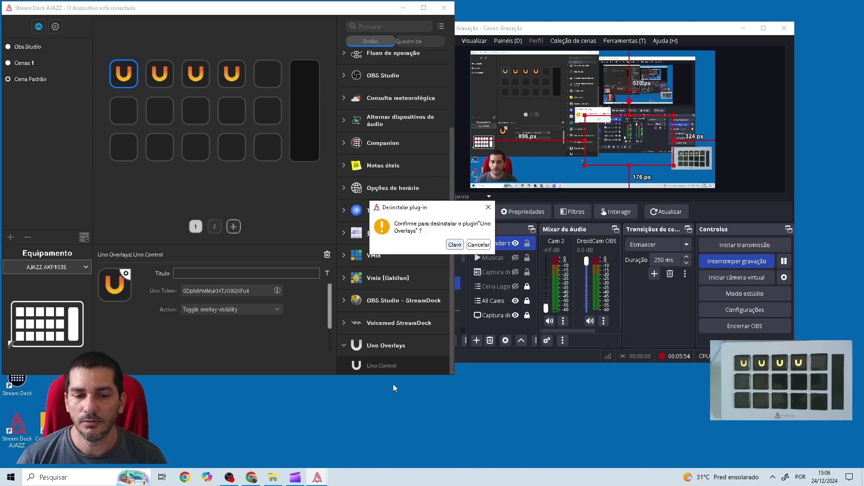
left_click(453, 245)
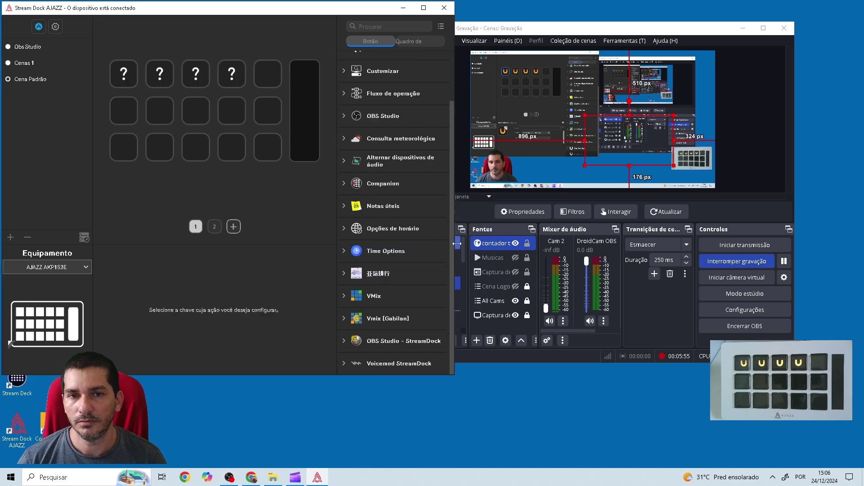
Extract the uno.overlays.sdPlugin folder from its zip archive to the desktop, then delete the archive.
left_click(223, 76)
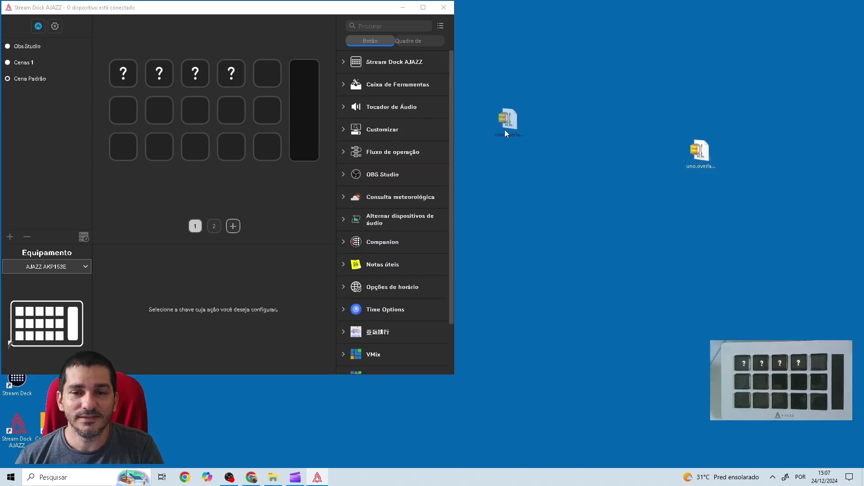
left_click_drag(505, 133, 616, 96)
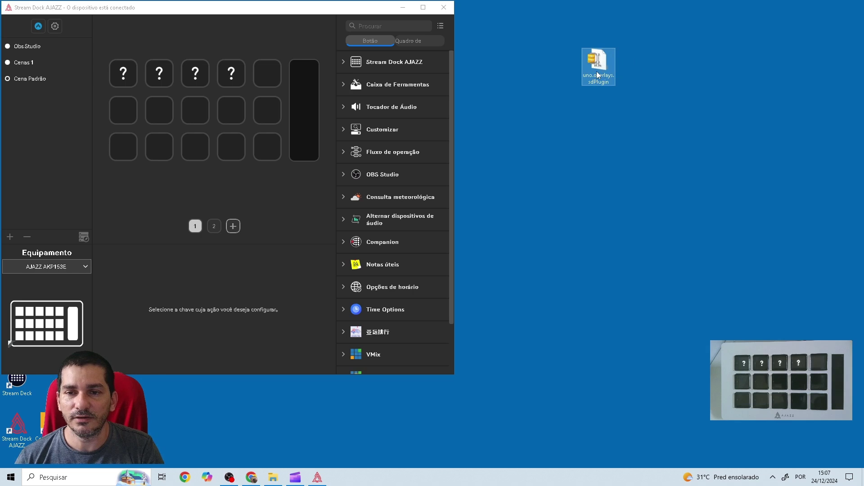
key("Return")
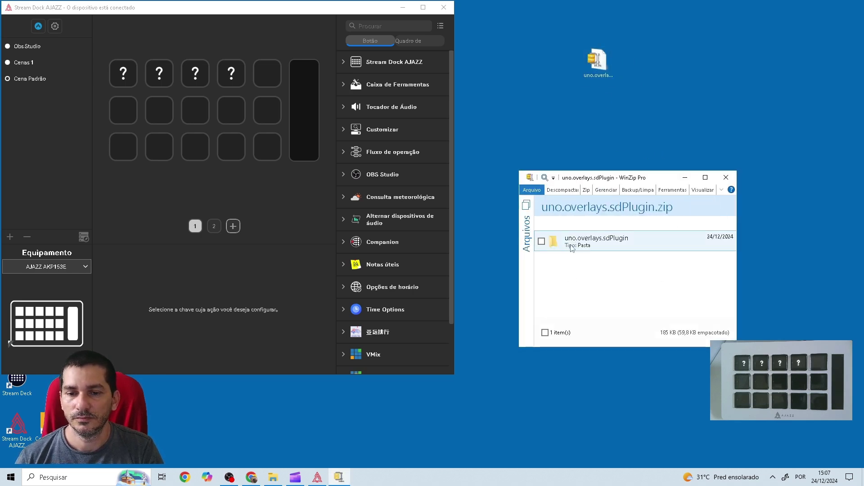
left_click_drag(542, 244, 563, 95)
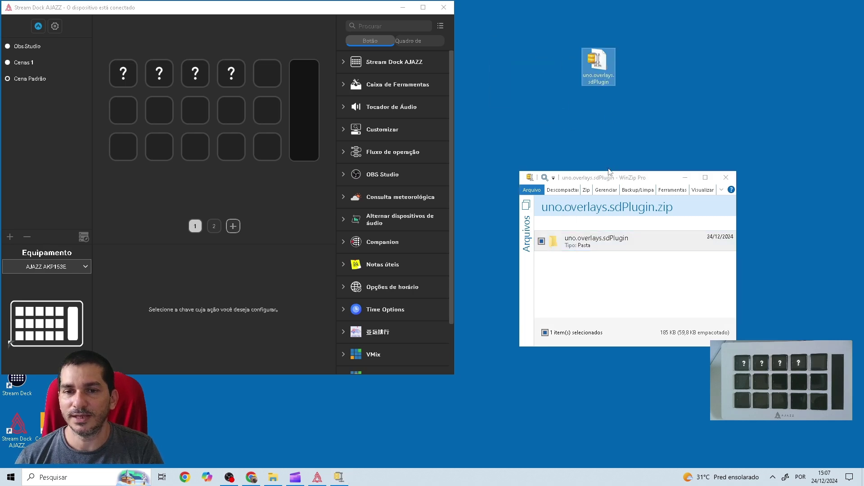
left_click(726, 177)
left_click(598, 63)
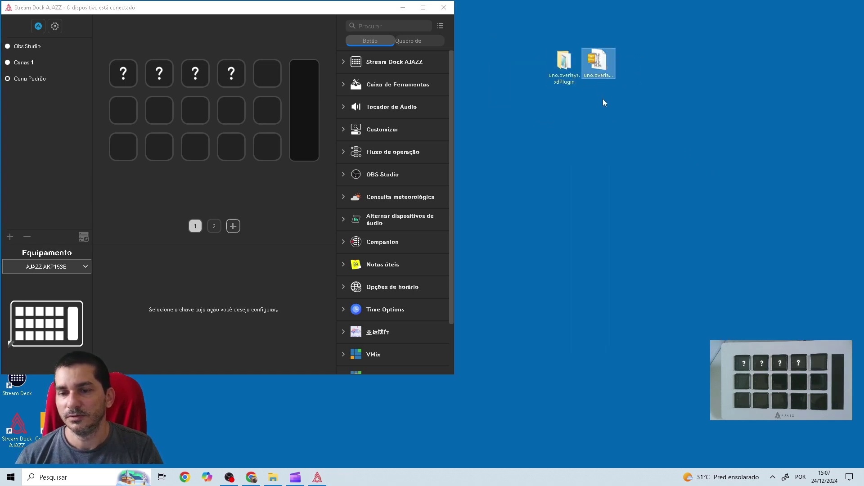
key("Delete")
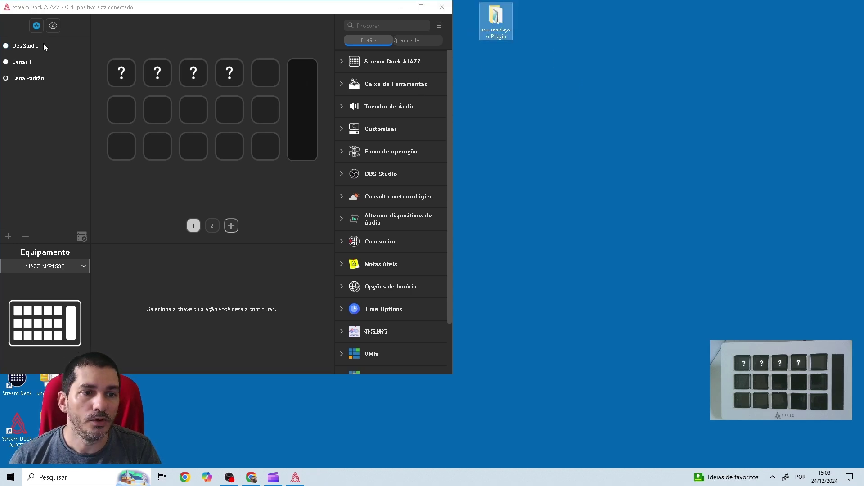
Open the Stream Dock AJAZZ application folder from its settings and move the uno.overlays.sdPlugin folder from the desktop into plugins.
left_click(53, 26)
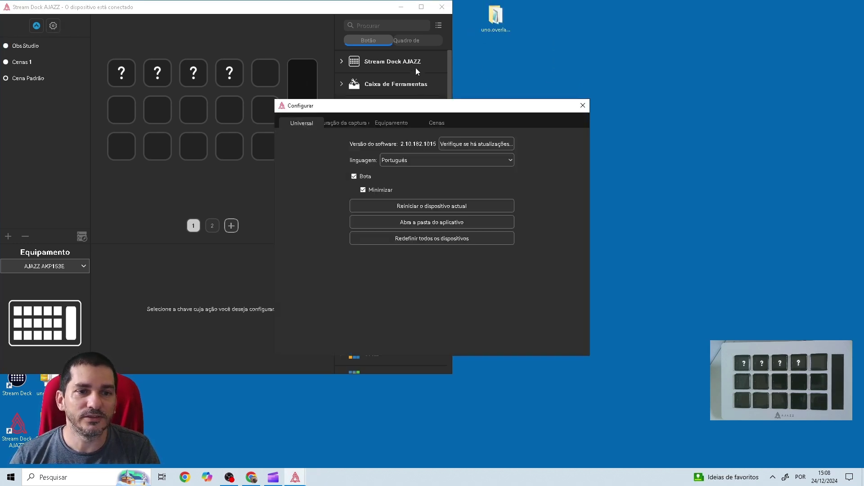
left_click(431, 222)
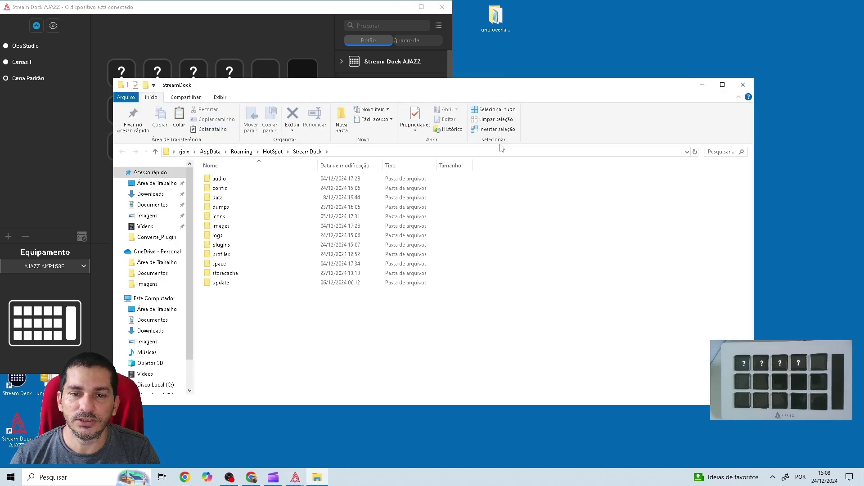
left_click(229, 246)
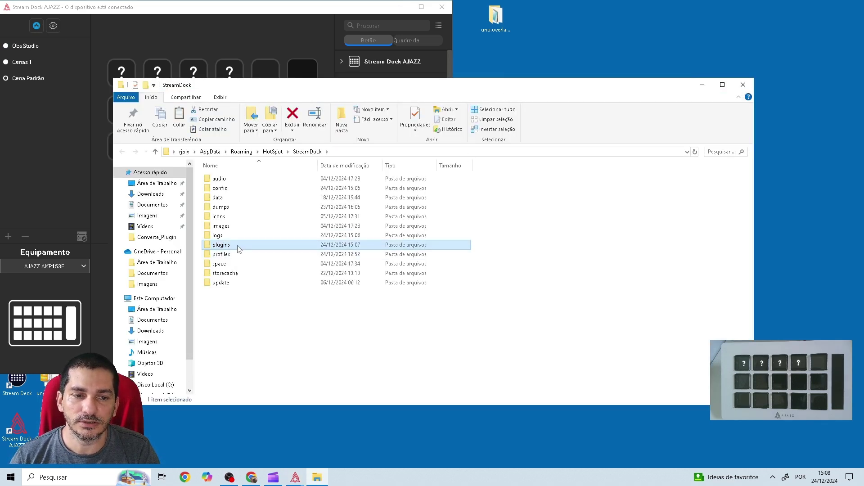
double_click(296, 249)
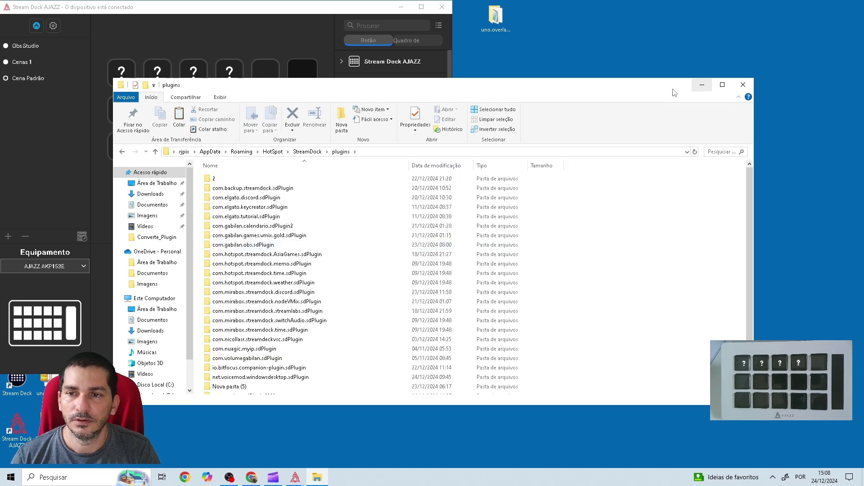
left_click_drag(503, 27, 653, 320)
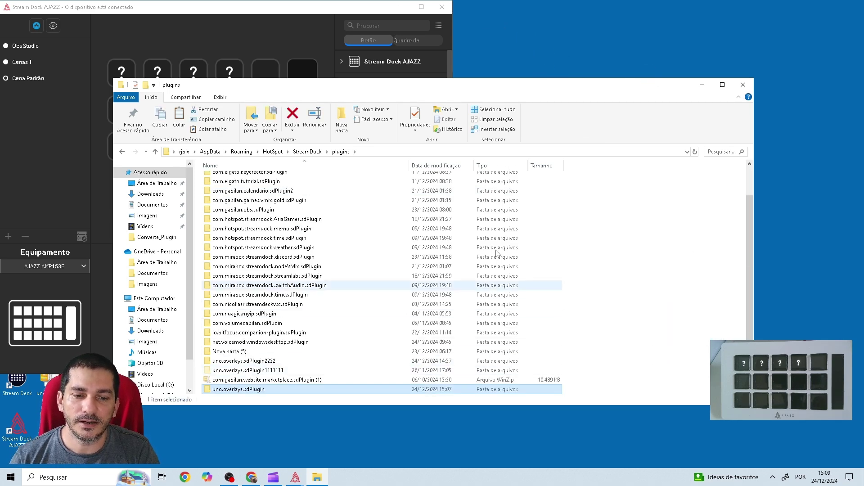
left_click(743, 86)
left_click(582, 105)
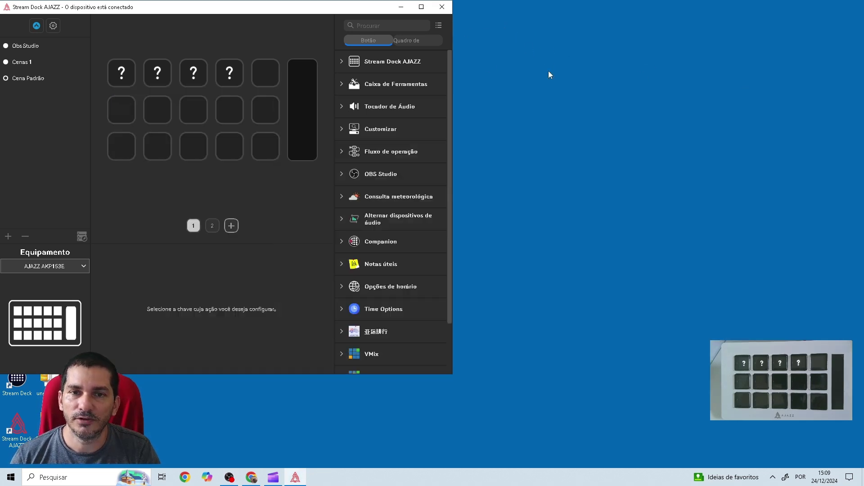
Quit Stream Dock AJAZZ completely, including its background process, and relaunch it.
left_click(442, 6)
left_click(773, 477)
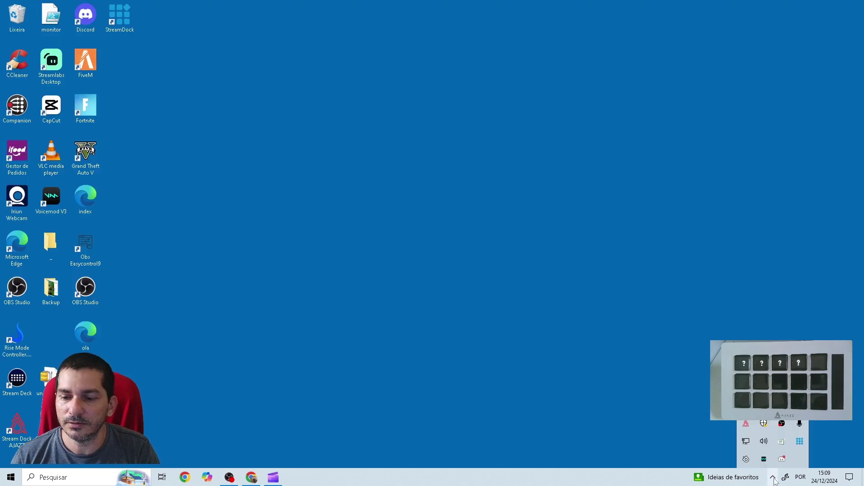
right_click(746, 424)
left_click(767, 458)
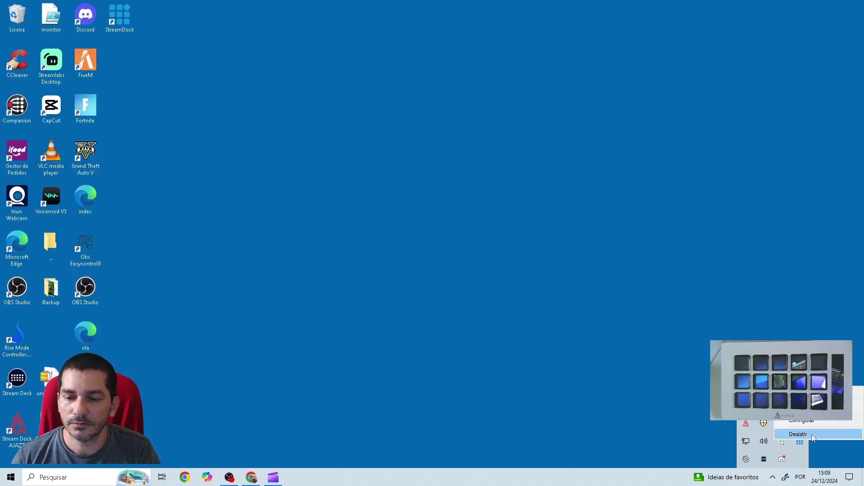
double_click(126, 28)
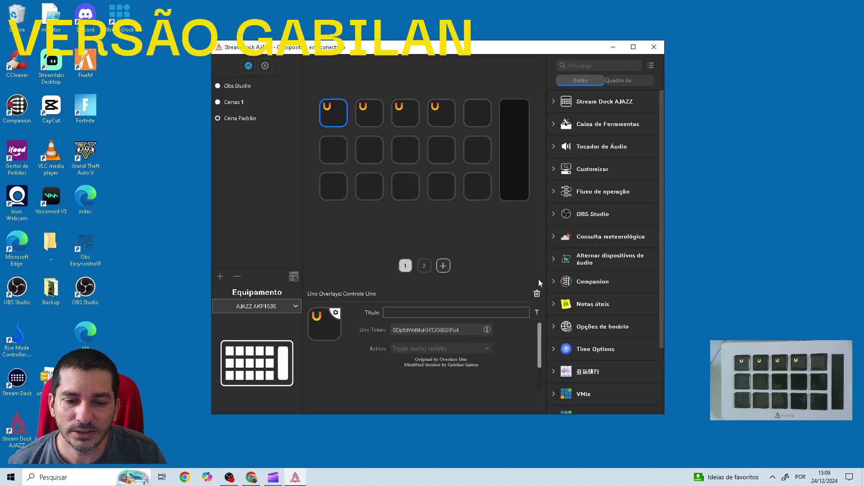
Delete the four old Uno Overlays keys from the first row and place a Controle Uno action on the first key.
left_click(310, 127)
scroll(591, 357, "down", 2)
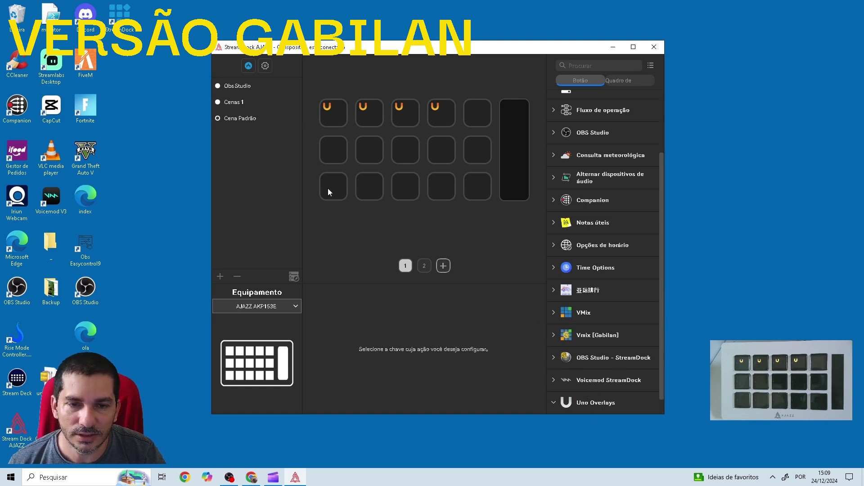
left_click(338, 115)
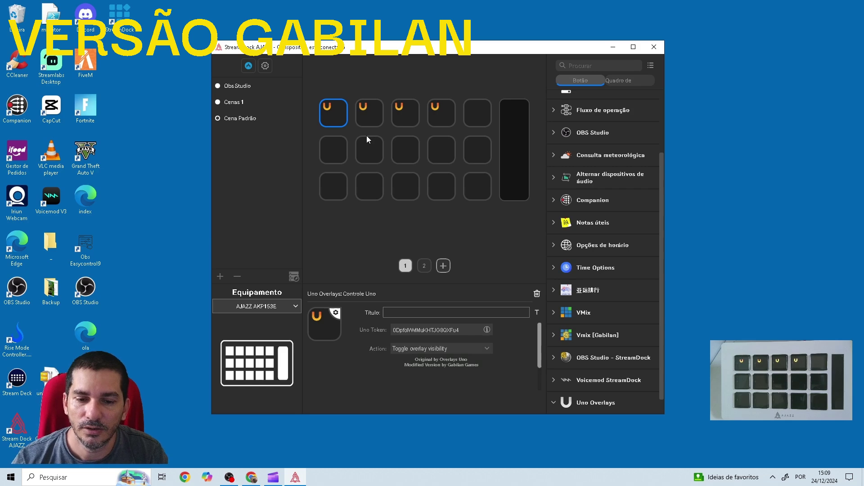
key("Delete")
left_click(376, 113)
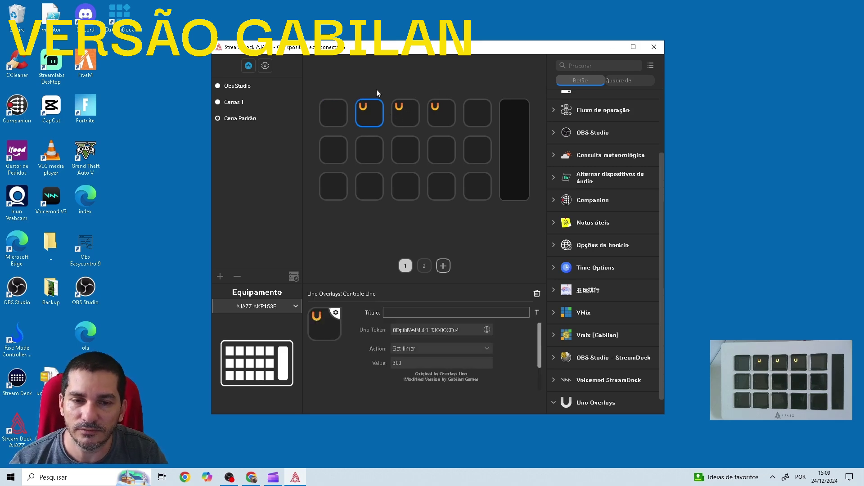
key("Delete")
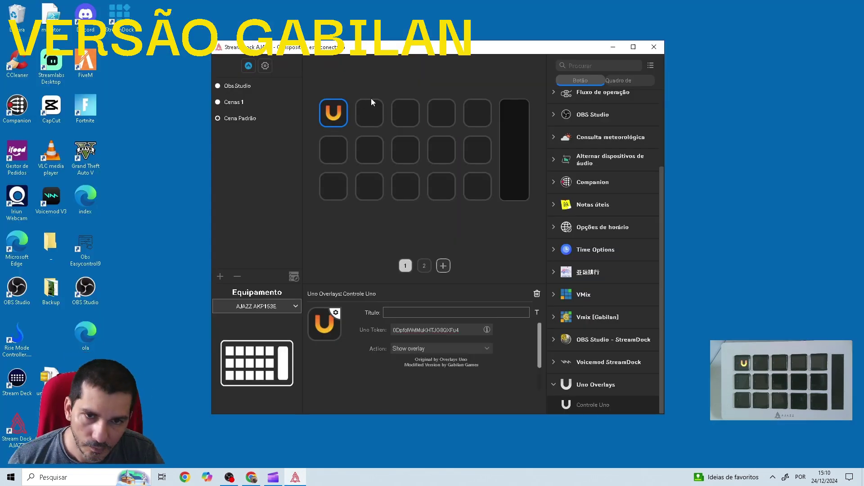
Add Controle Uno to the second through fourth keys, setting the first to Toggle overlay visibility and the second to Set timer with value 600.
left_click(366, 118)
left_click(433, 349)
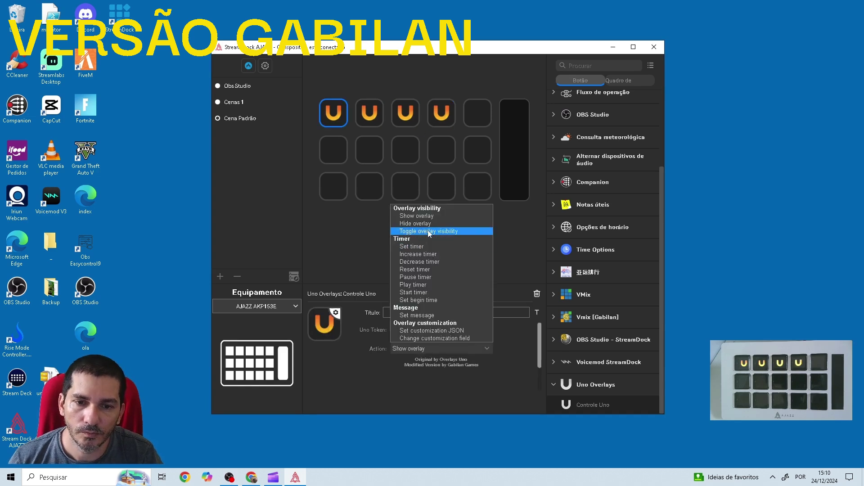
left_click(433, 349)
Choose a timer action for the third key and set the fourth key's action to Reset timer.
left_click(432, 349)
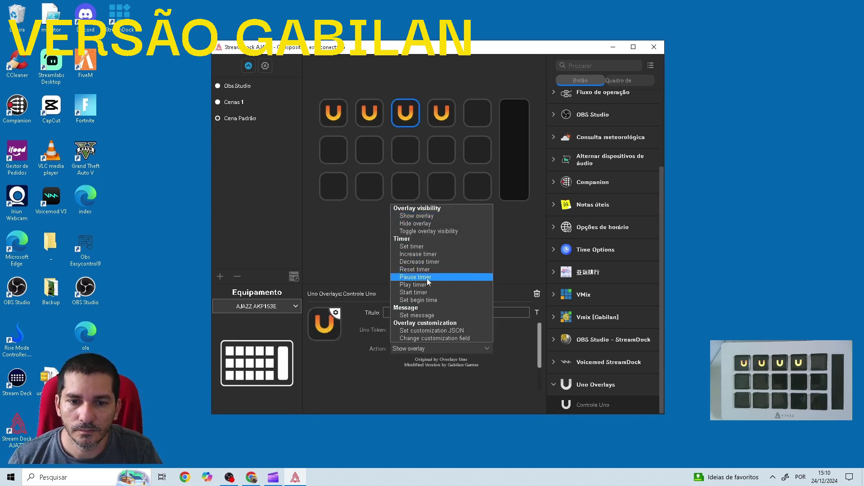
left_click(441, 113)
left_click(441, 349)
left_click(420, 271)
left_click(322, 130)
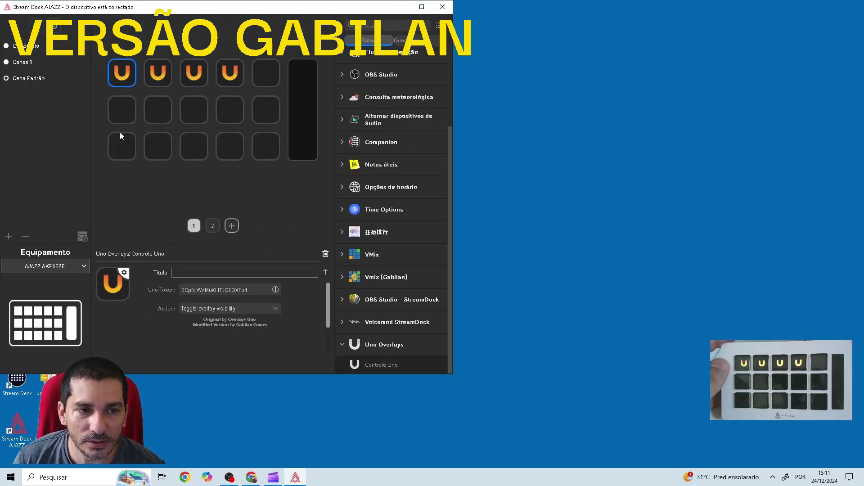
Assign image 1 (OVERLAY OFF) as the first key's icon and accept the crop.
left_click(121, 68)
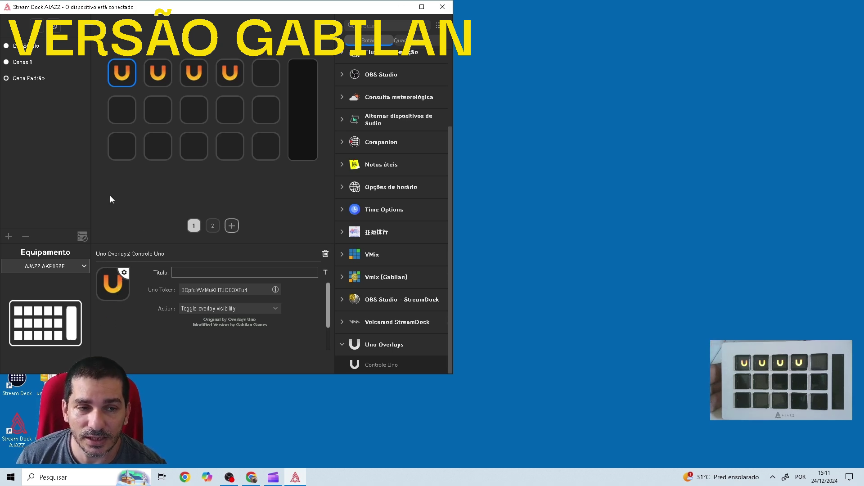
left_click(107, 299)
left_click(135, 319)
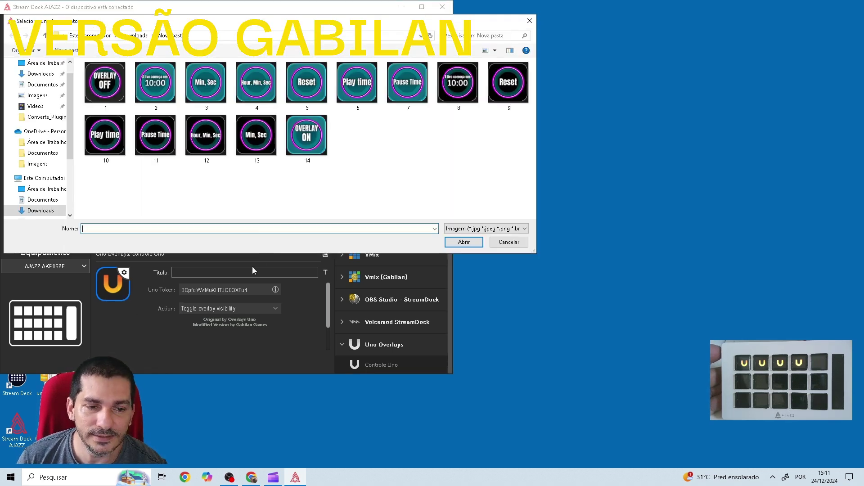
left_click(104, 91)
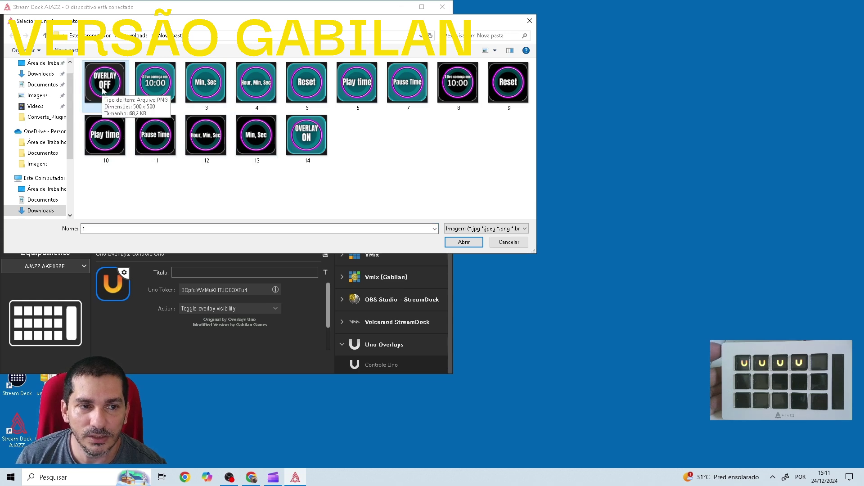
double_click(104, 91)
left_click(492, 328)
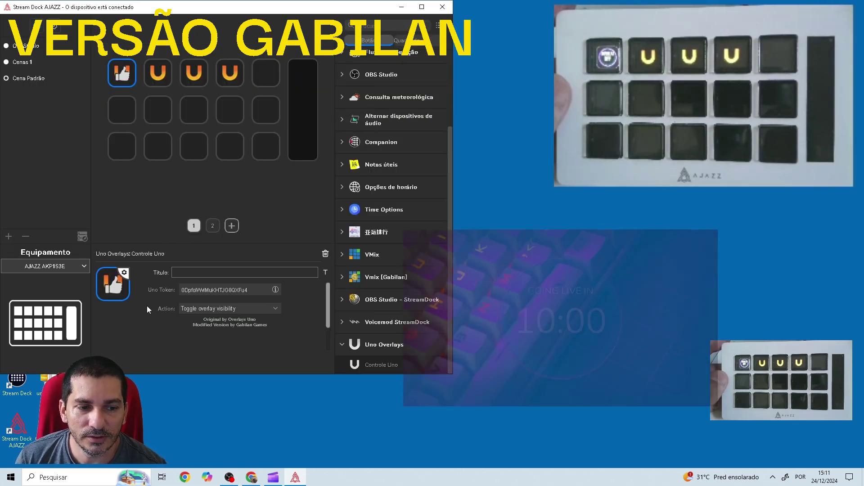
Assign image 14 (OVERLAY ON) as the icon for the first key's other state, adjusting the crop.
left_click(117, 292)
left_click(126, 313)
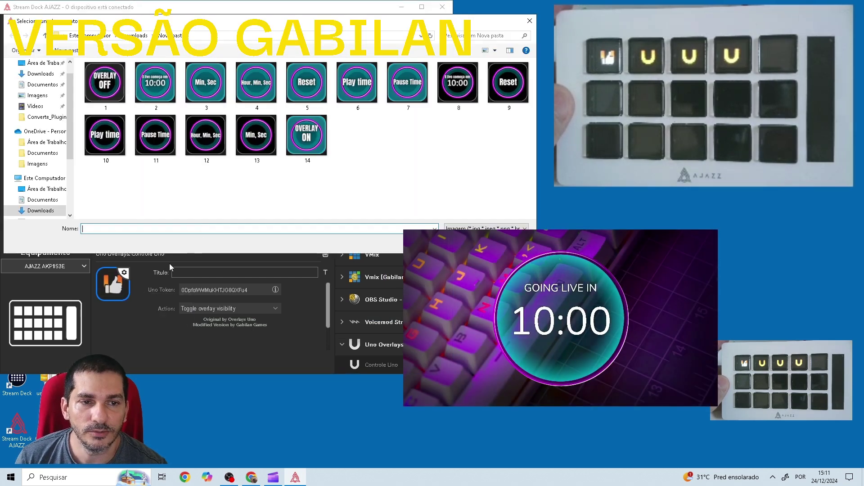
double_click(307, 135)
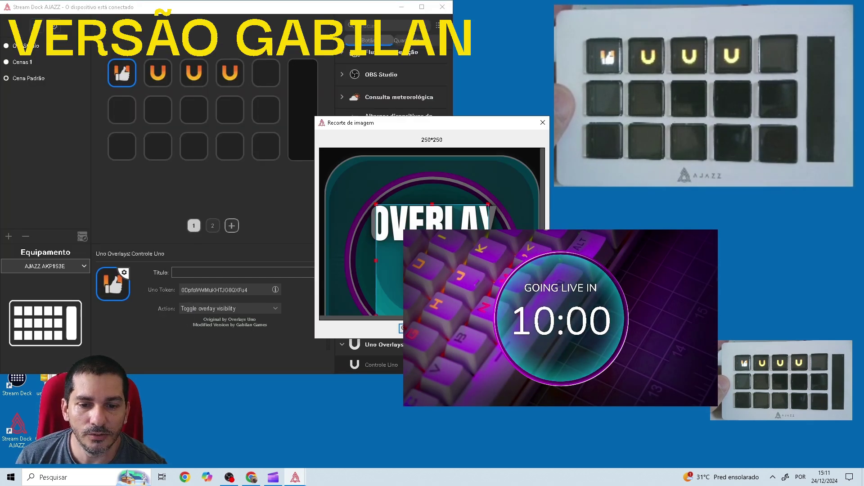
left_click(405, 329)
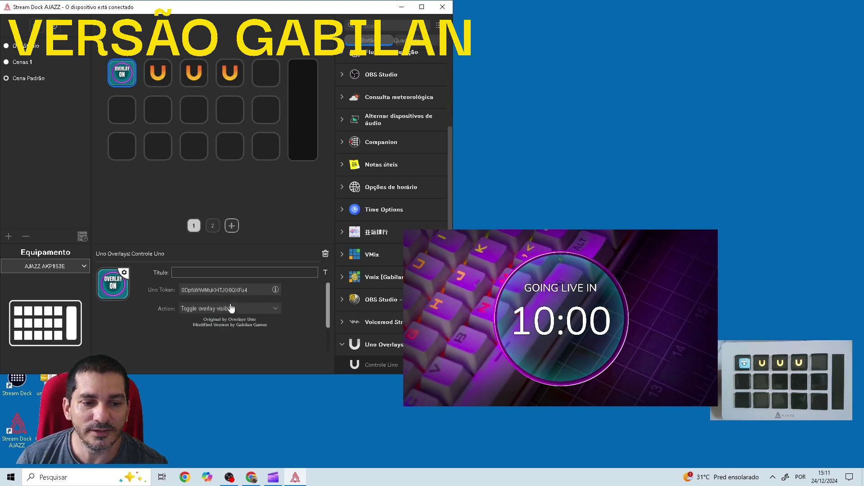
left_click(231, 308)
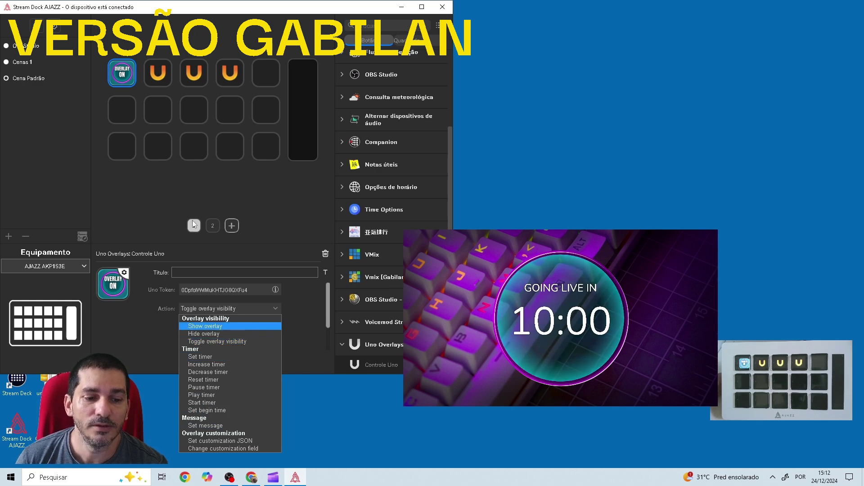
left_click(157, 172)
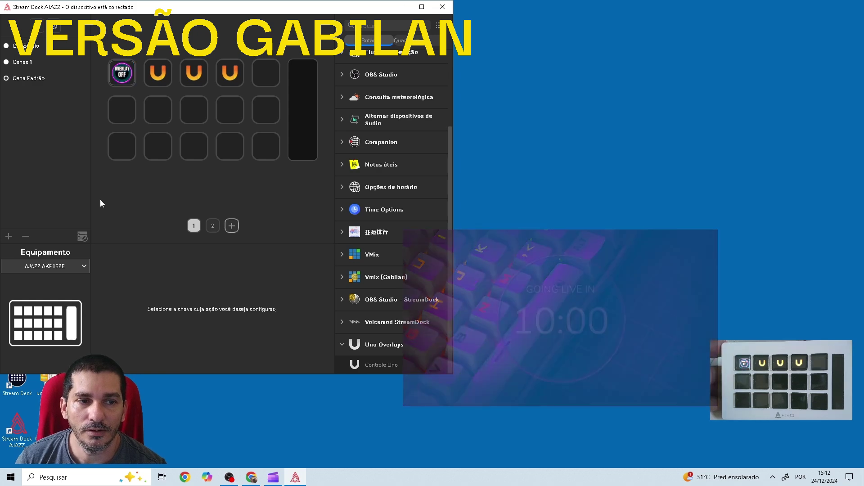
Assign image 8 (the black 10:00 countdown design) as the second key's icon and accept the crop.
left_click(158, 73)
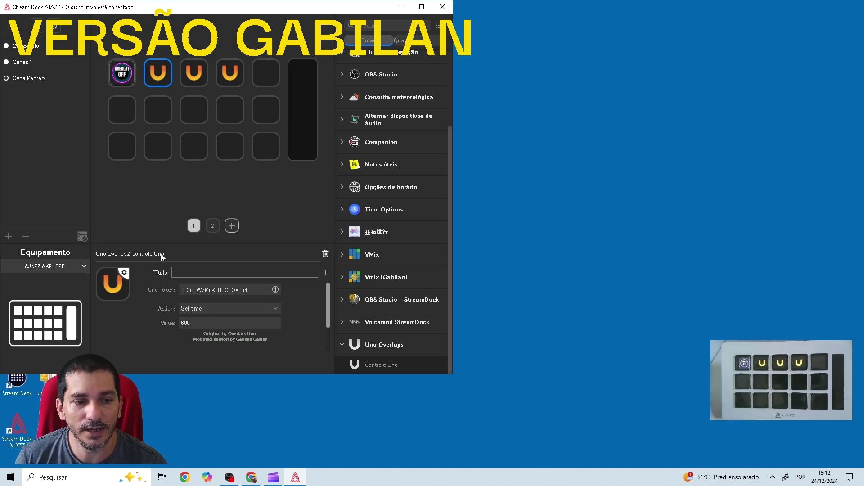
left_click(100, 288)
left_click(123, 305)
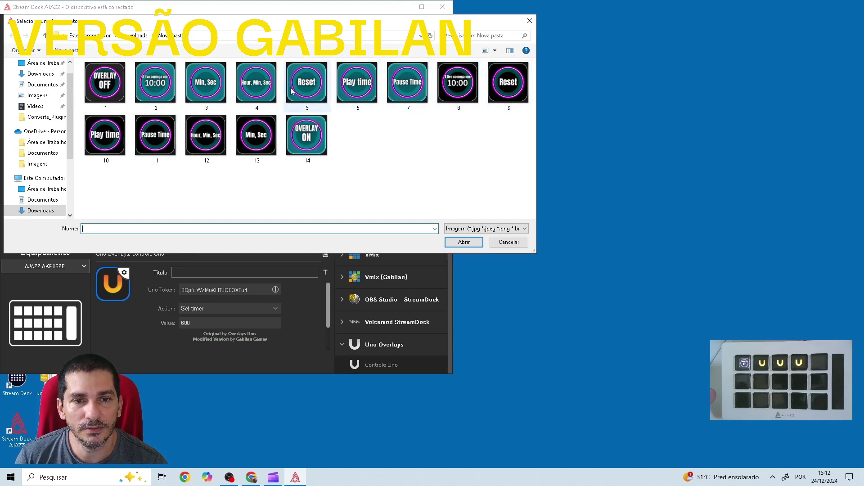
left_click(459, 88)
double_click(461, 89)
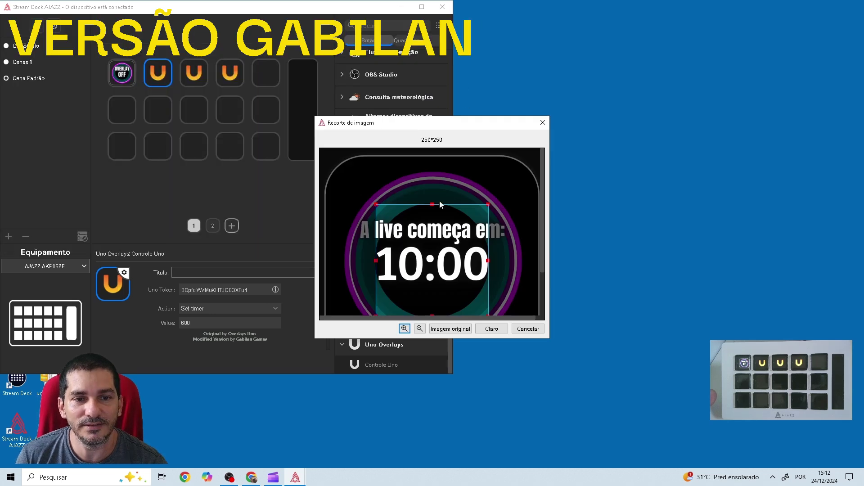
left_click(492, 328)
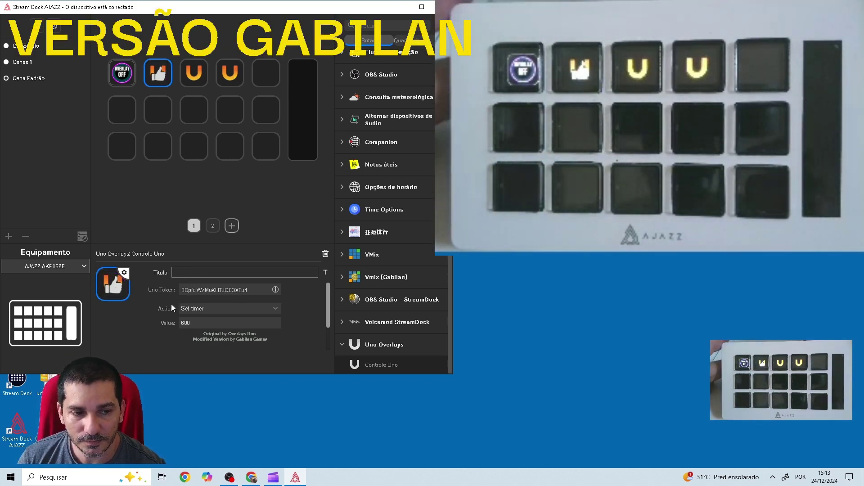
Assign image 2 (the teal 10:00 countdown design) as the second key's other-state icon, using the original uncropped image.
left_click(114, 295)
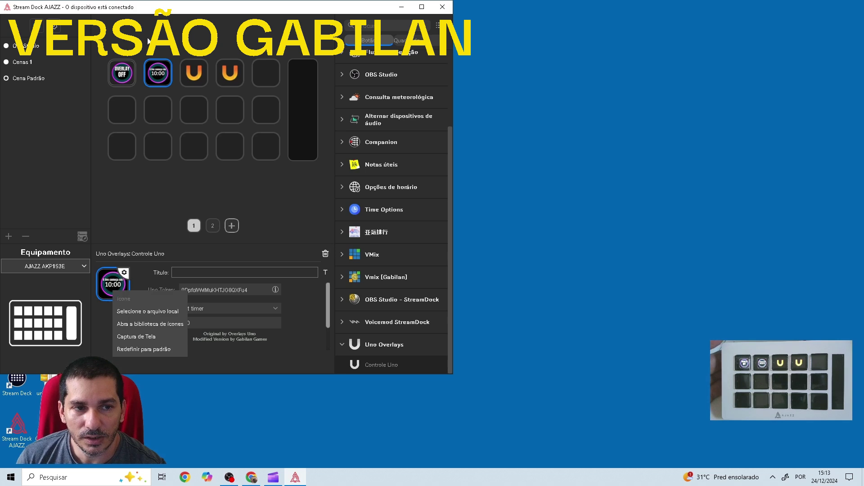
left_click(185, 77)
left_click(157, 76)
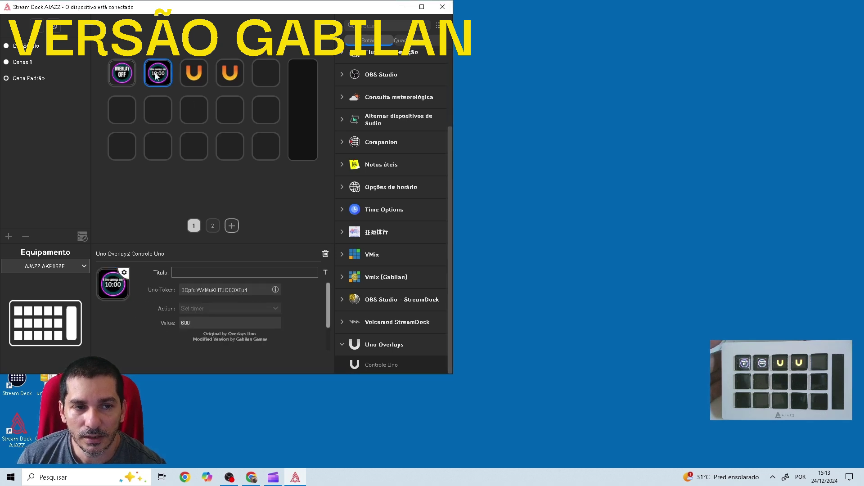
left_click(114, 288)
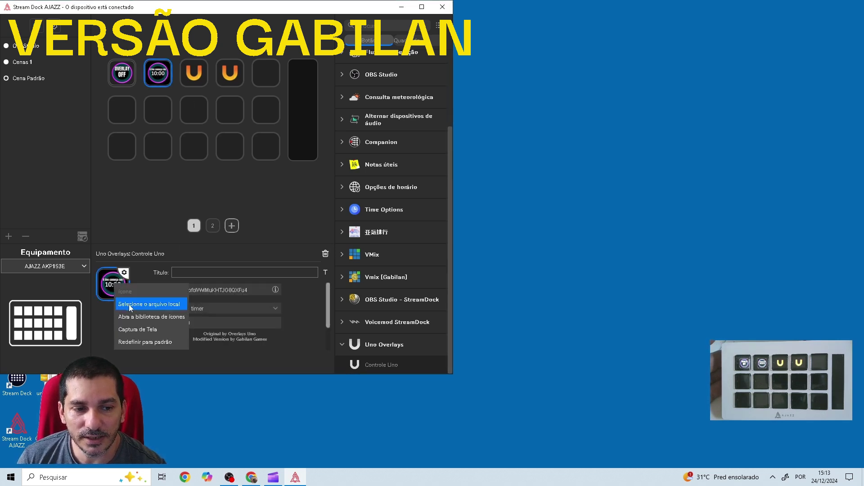
left_click(129, 304)
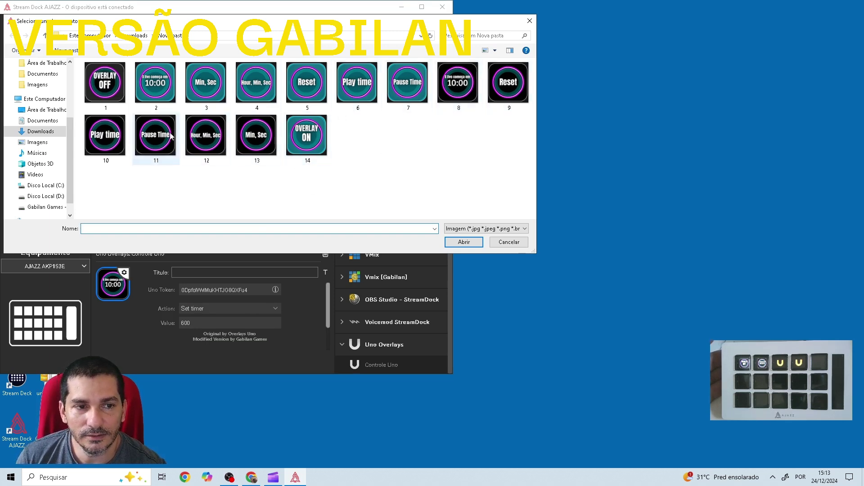
left_click(155, 93)
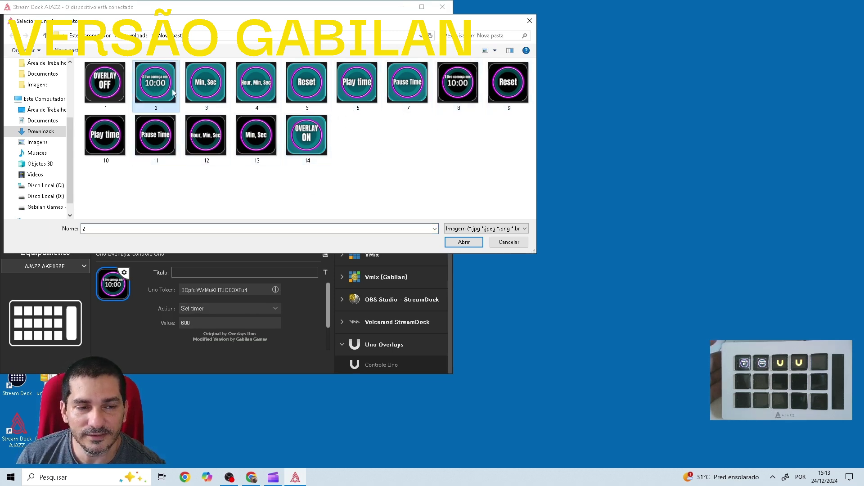
double_click(173, 94)
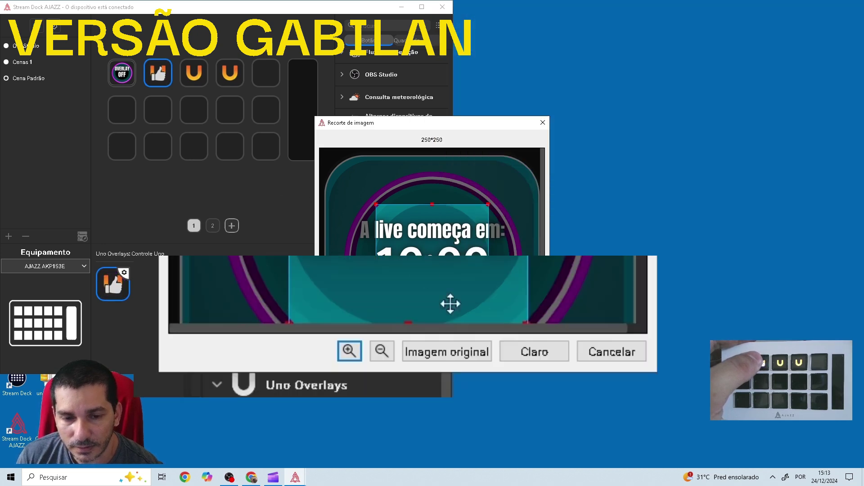
left_click(463, 353)
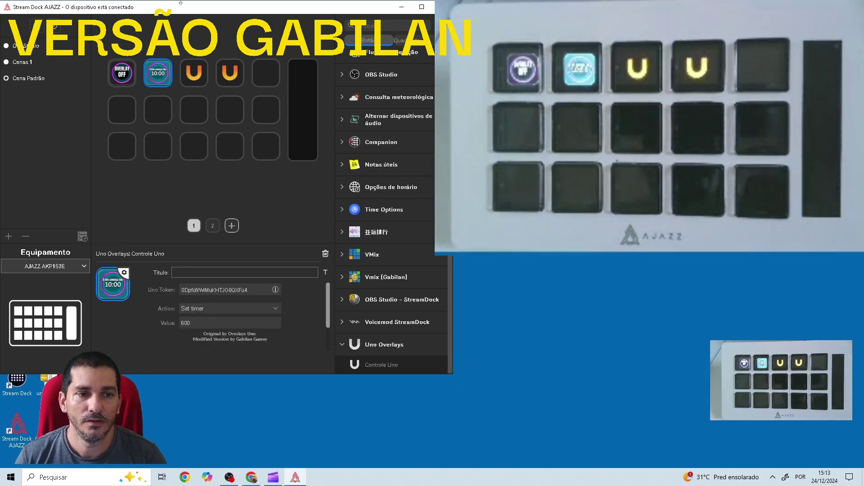
Assign image 10 (the black Play time design) as the third key's icon and accept the image.
left_click(197, 81)
left_click(104, 278)
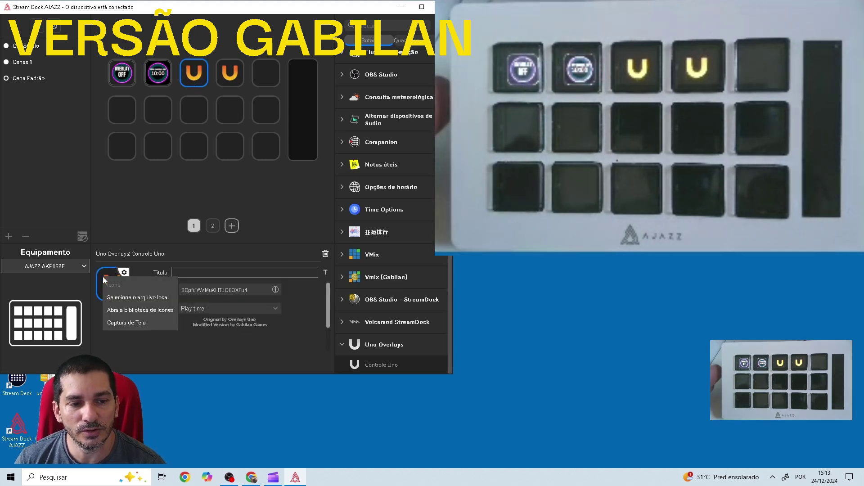
left_click(135, 310)
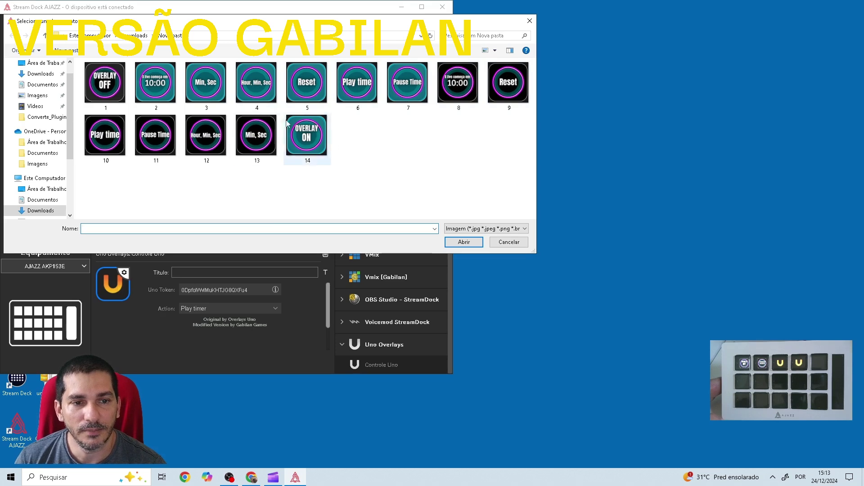
left_click(107, 138)
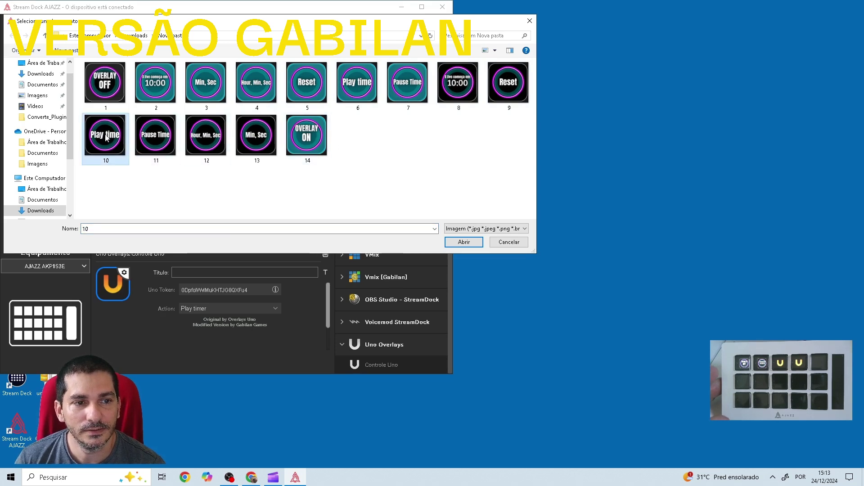
left_click(465, 242)
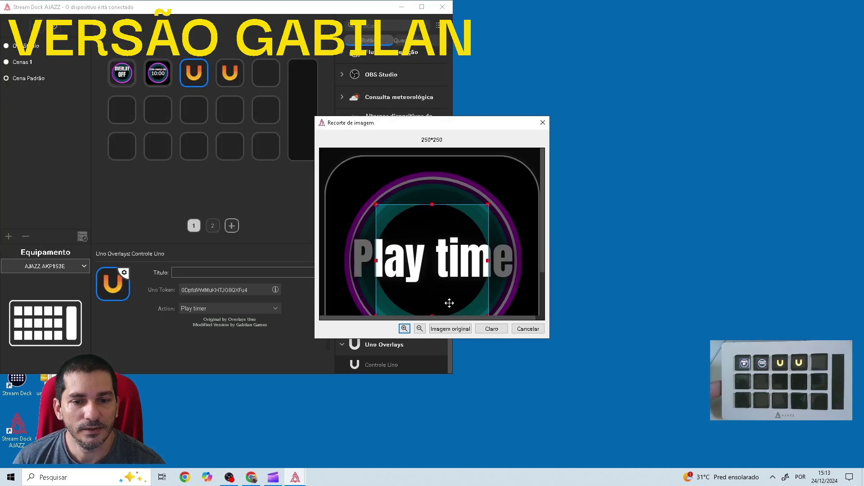
key("Return")
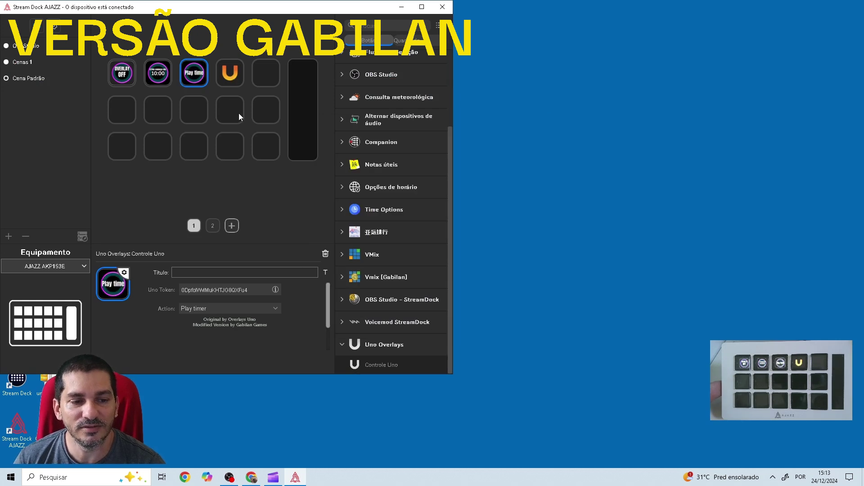
Assign image 9 (the black Reset design) as the fourth key's icon and accept the image.
left_click(229, 72)
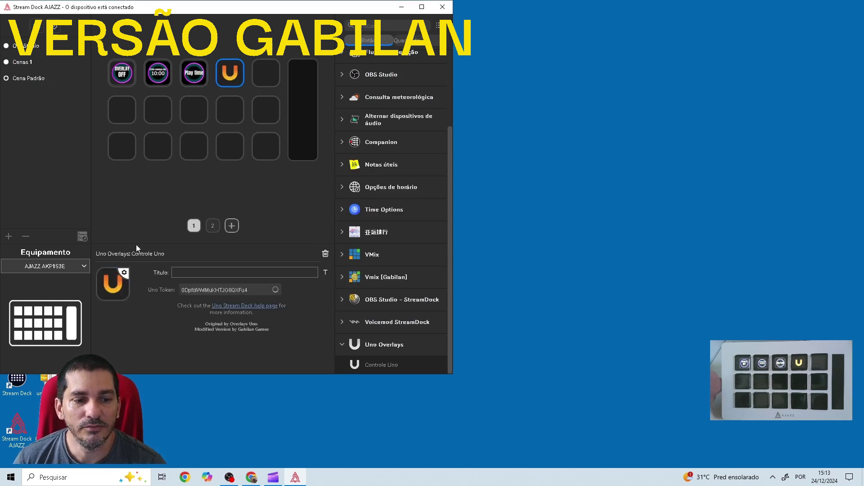
left_click(108, 276)
left_click(135, 296)
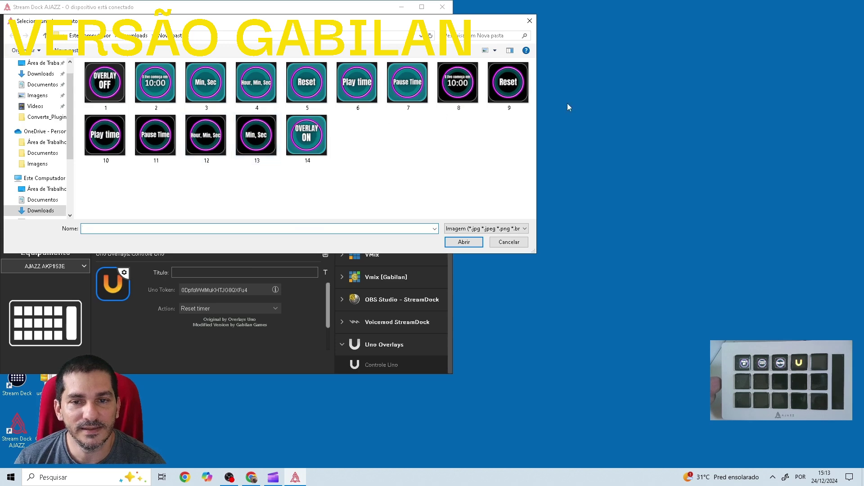
left_click(508, 83)
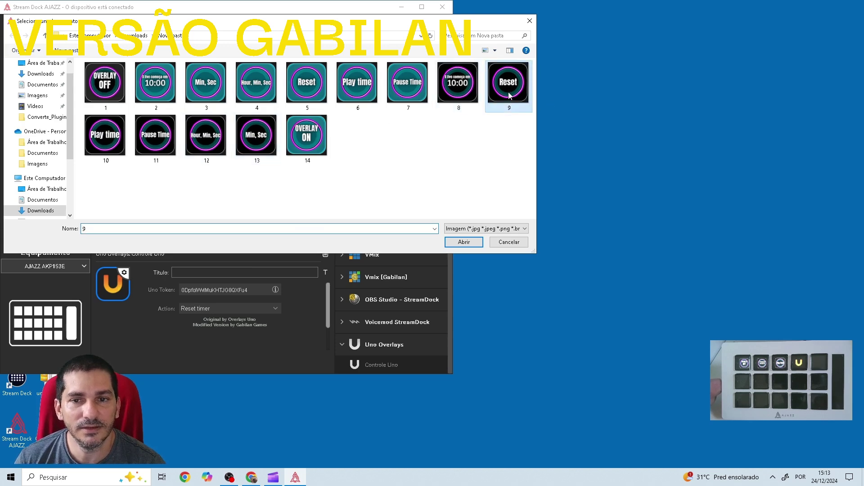
left_click(464, 242)
left_click(492, 329)
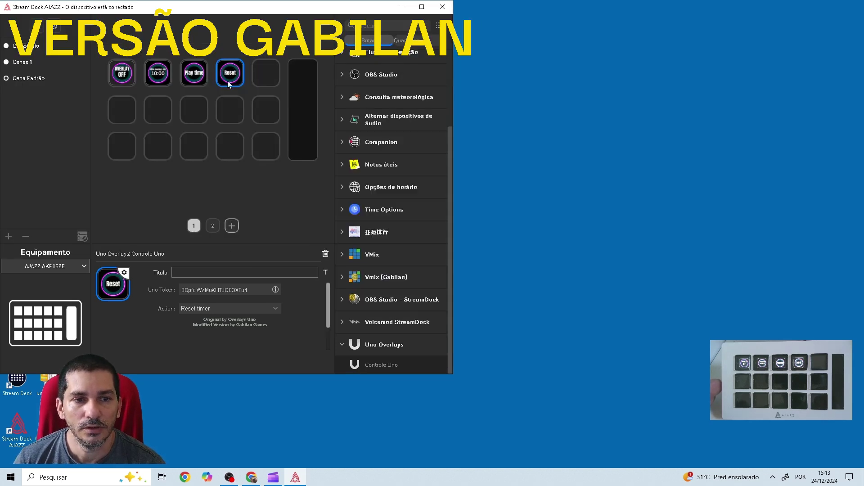
Assign image 6 (the teal Play time design) as the third key's other-state icon, using the original uncropped image.
left_click(194, 73)
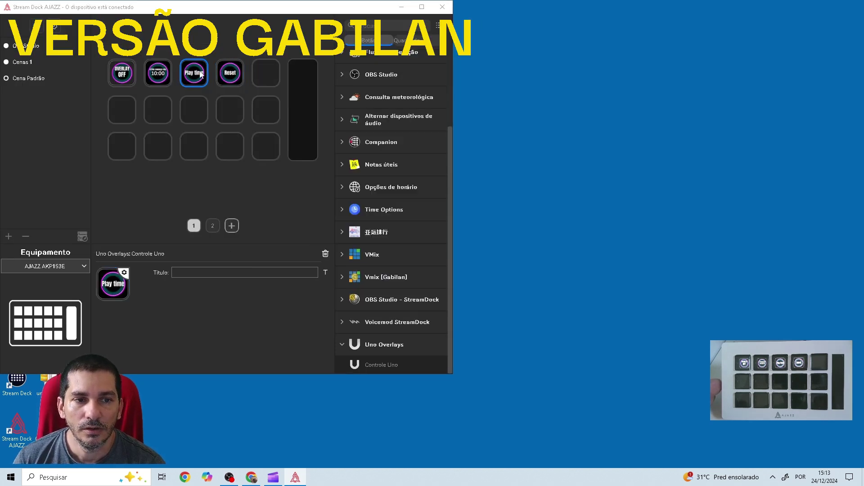
left_click(104, 293)
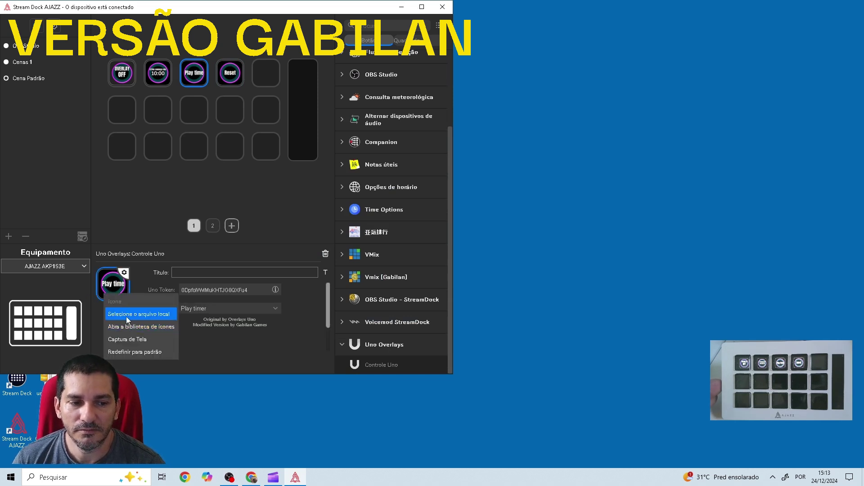
left_click(126, 317)
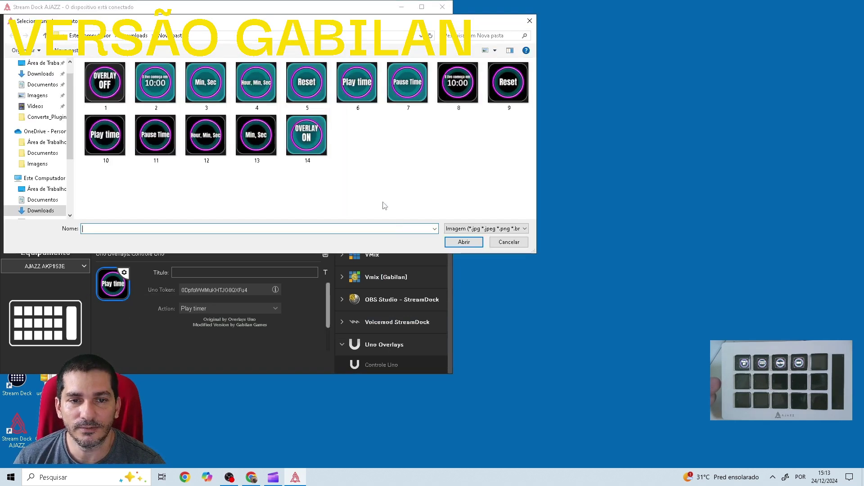
left_click(371, 90)
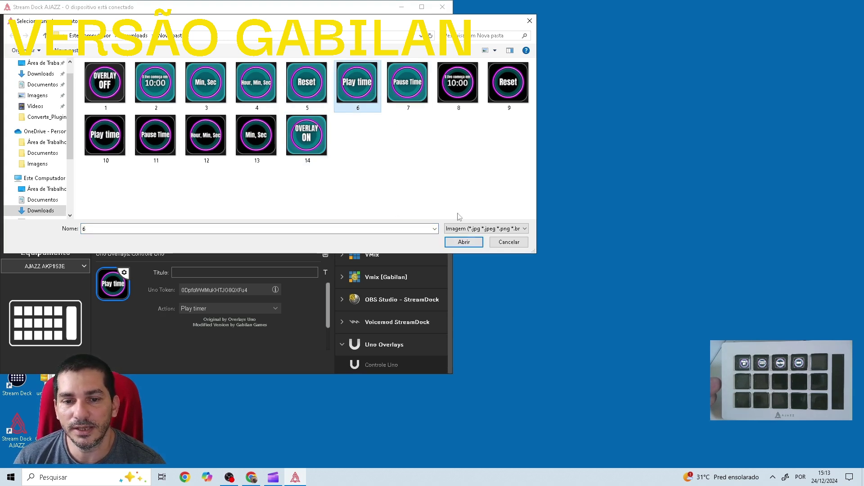
left_click(465, 242)
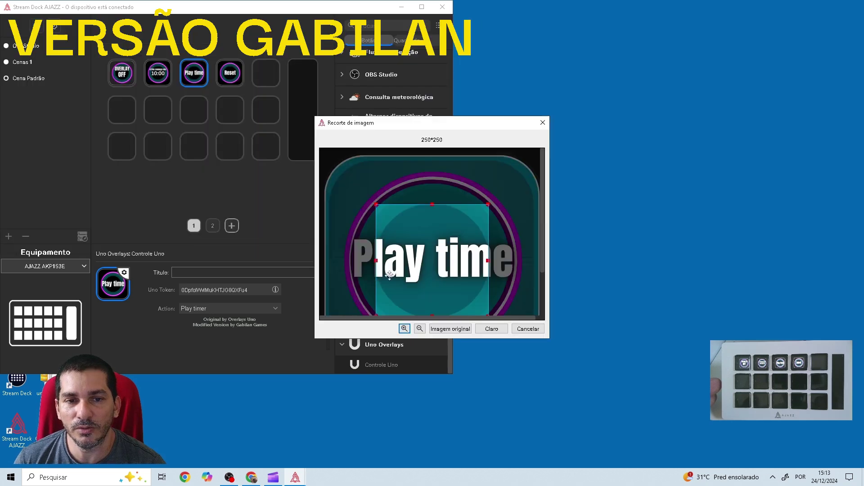
left_click(458, 330)
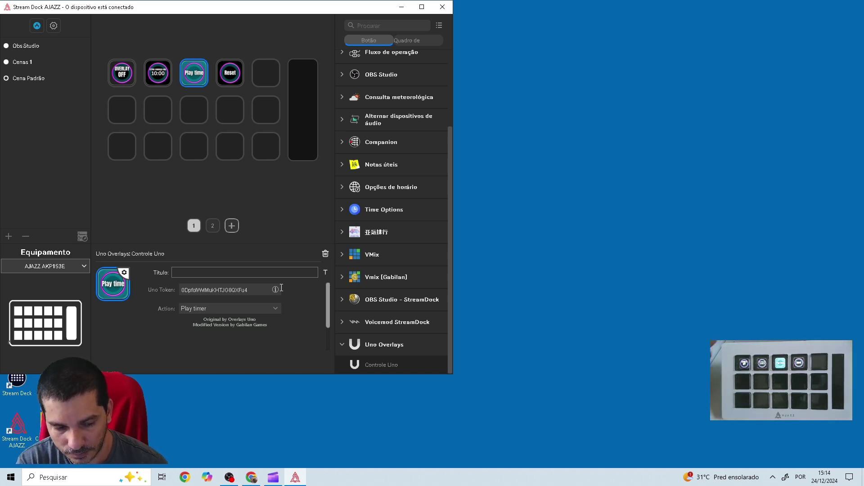
Assign image 5 (the teal Reset design) as the fourth key's other-state icon, using the original uncropped image.
left_click(239, 73)
left_click(117, 289)
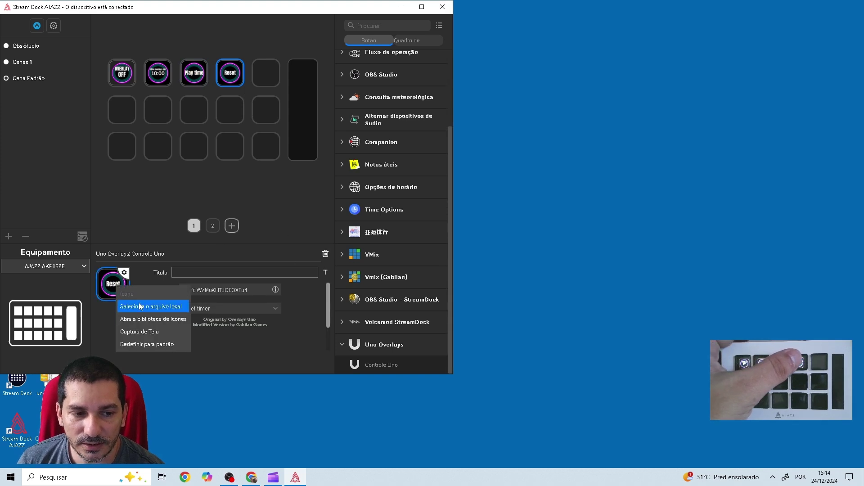
left_click(149, 318)
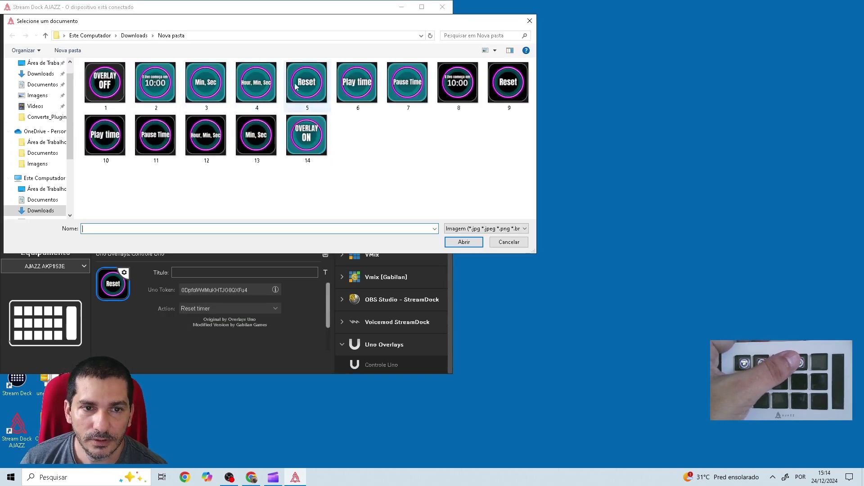
left_click(305, 87)
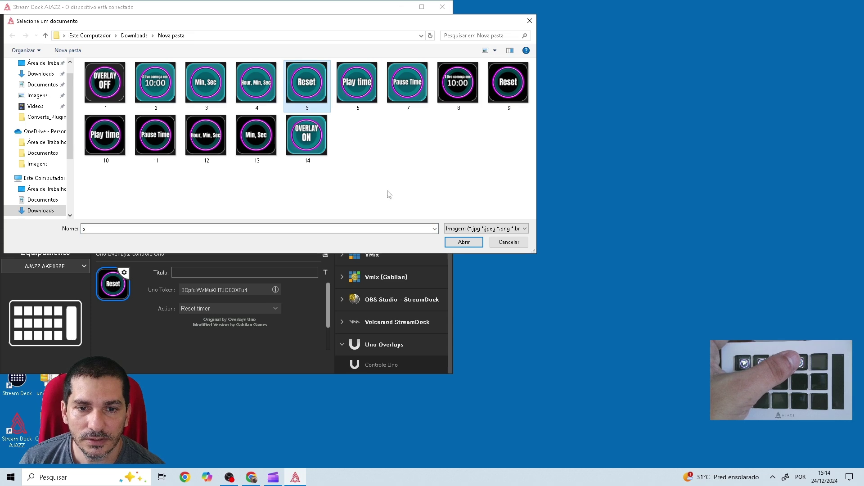
left_click(463, 242)
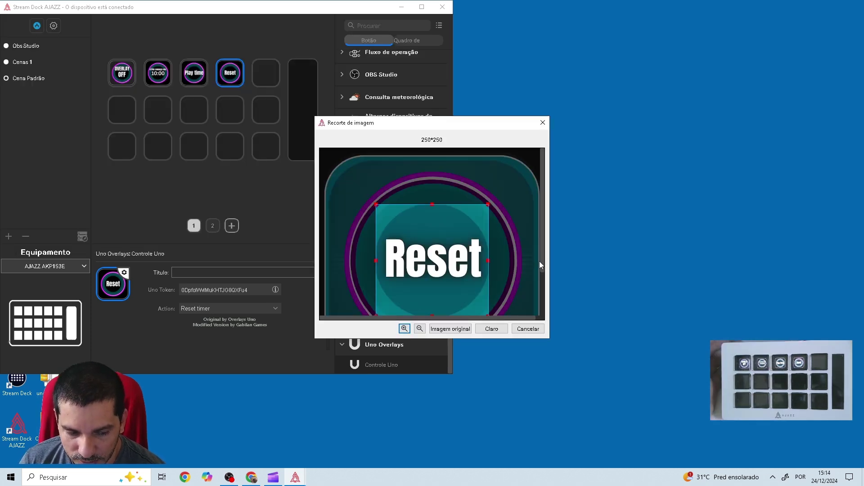
left_click(461, 331)
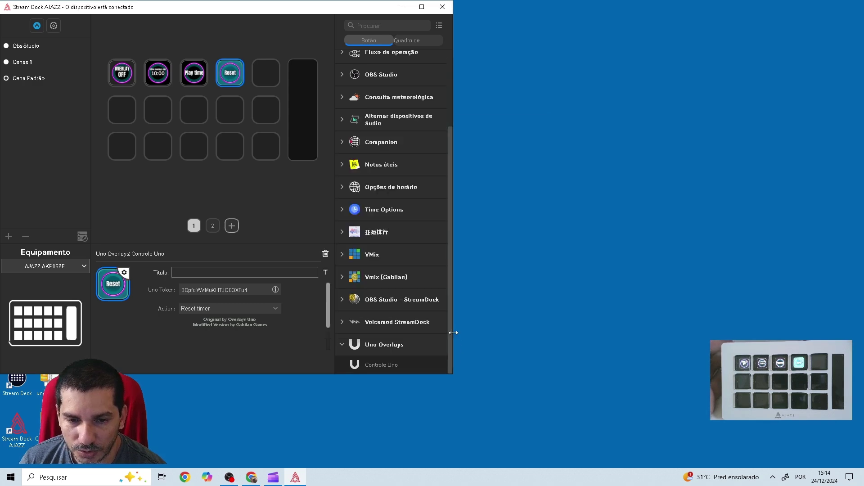